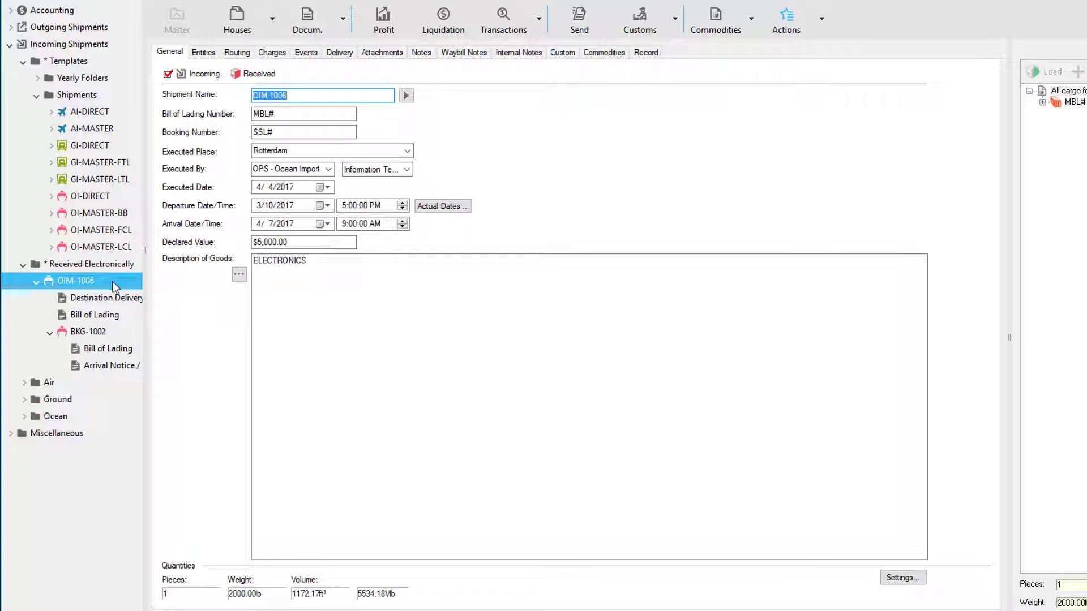
Step: View BKG-1002, then return to OIM-1006 (still Received) and list its status-change actions
left_click(120, 327)
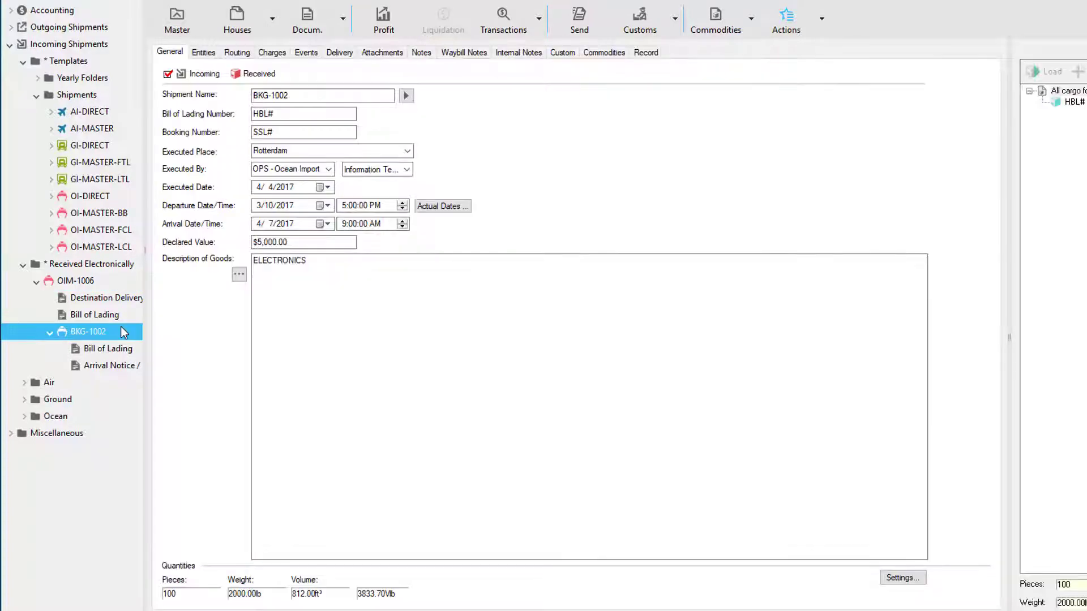
left_click(102, 278)
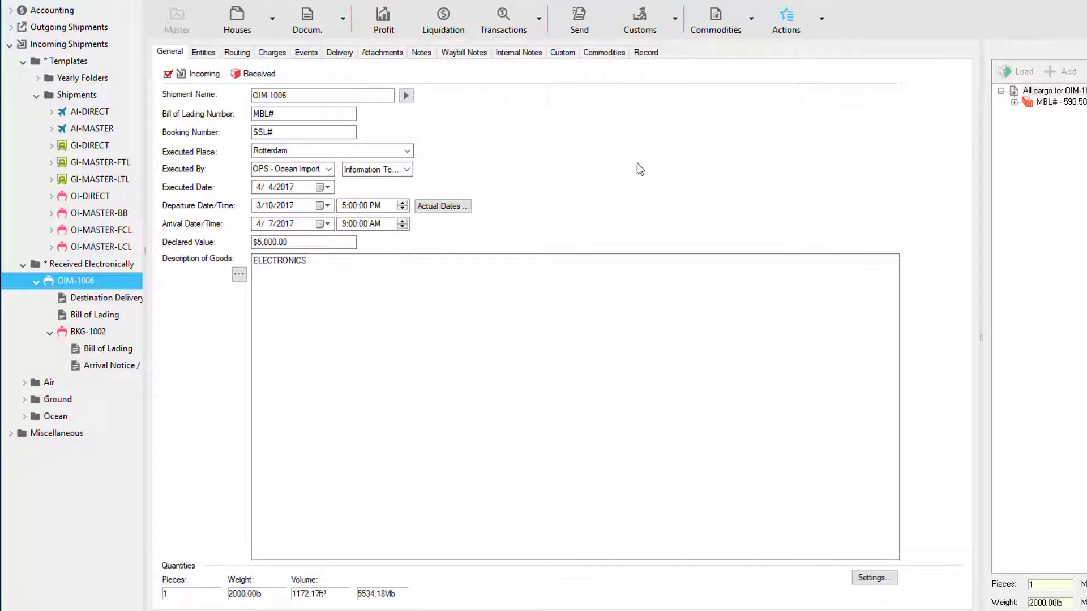
left_click(821, 17)
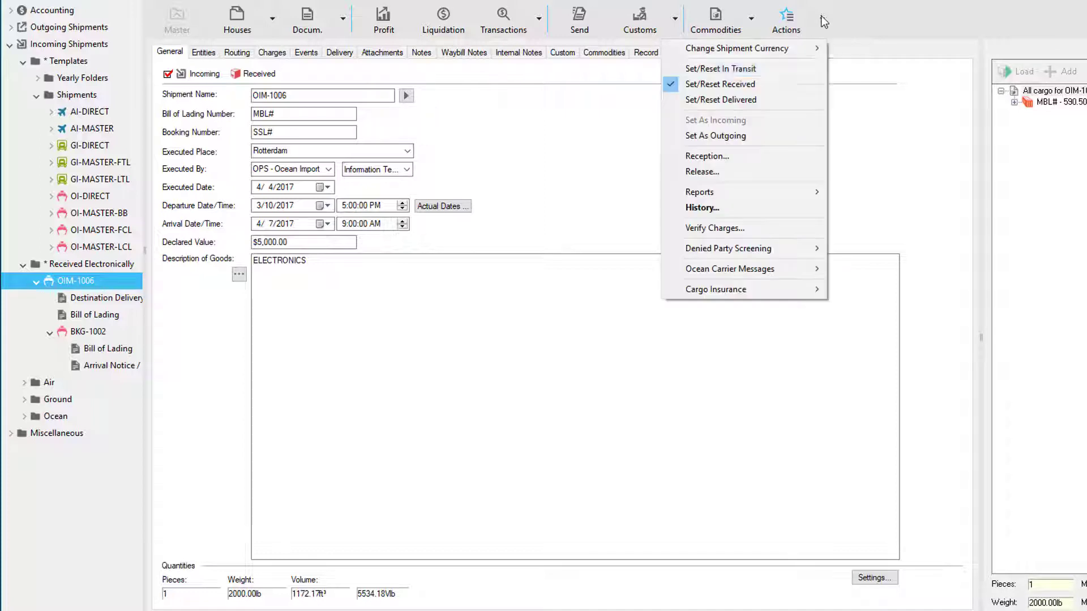
Step: Set OIM-1006 to Delivered, then review BKG-1002's status options and Events log
left_click(798, 99)
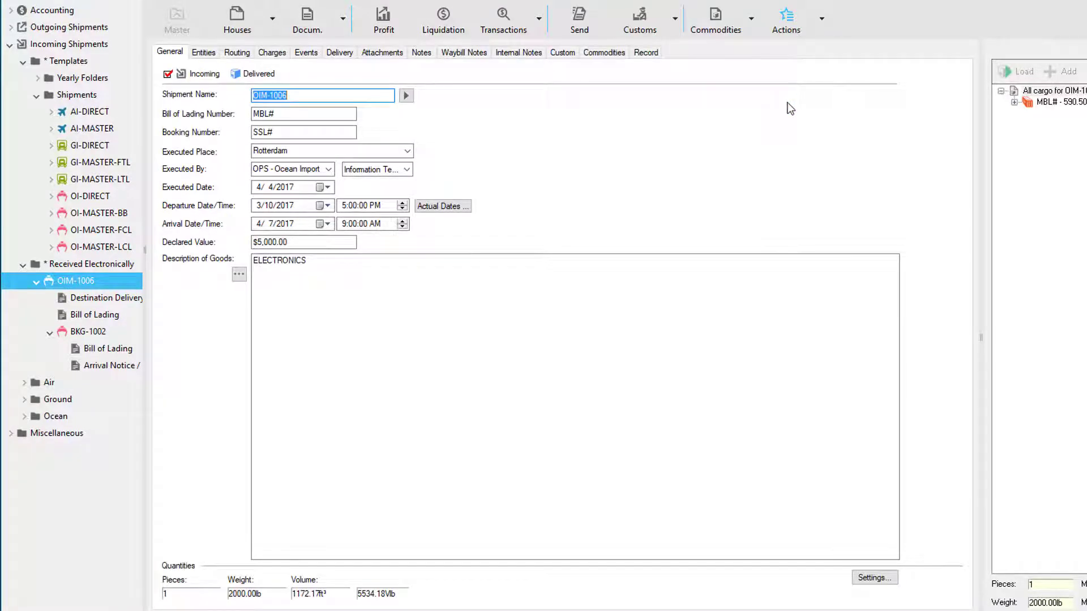
left_click(119, 332)
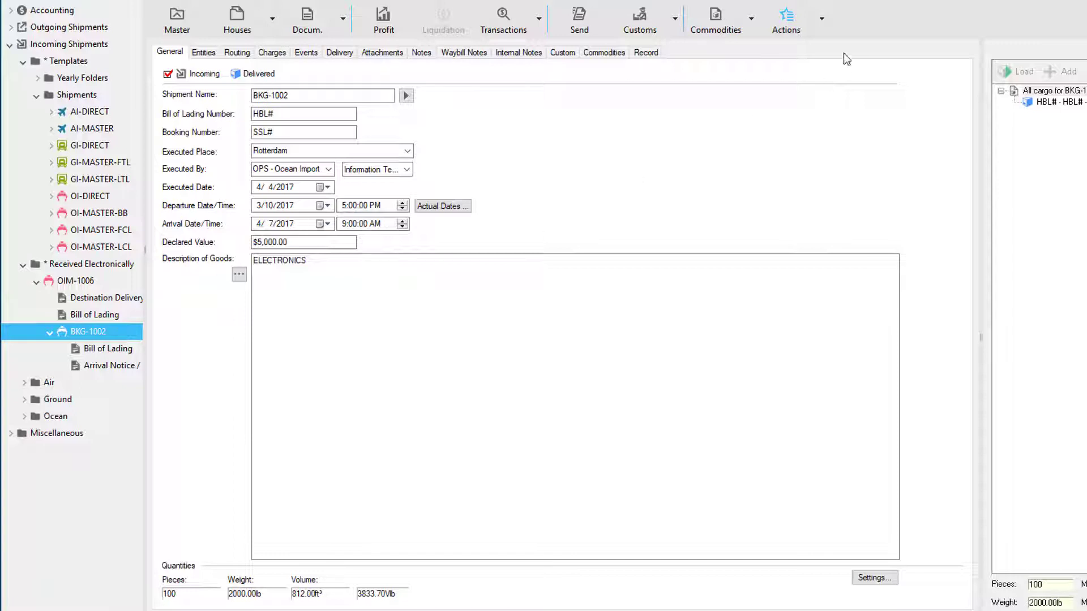
left_click(822, 19)
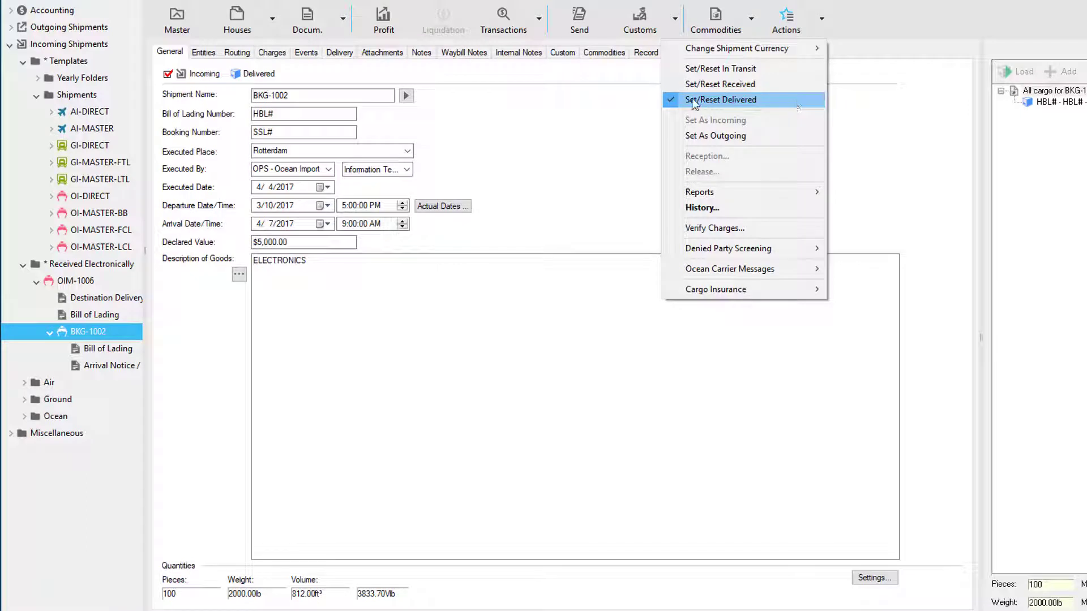
left_click(308, 52)
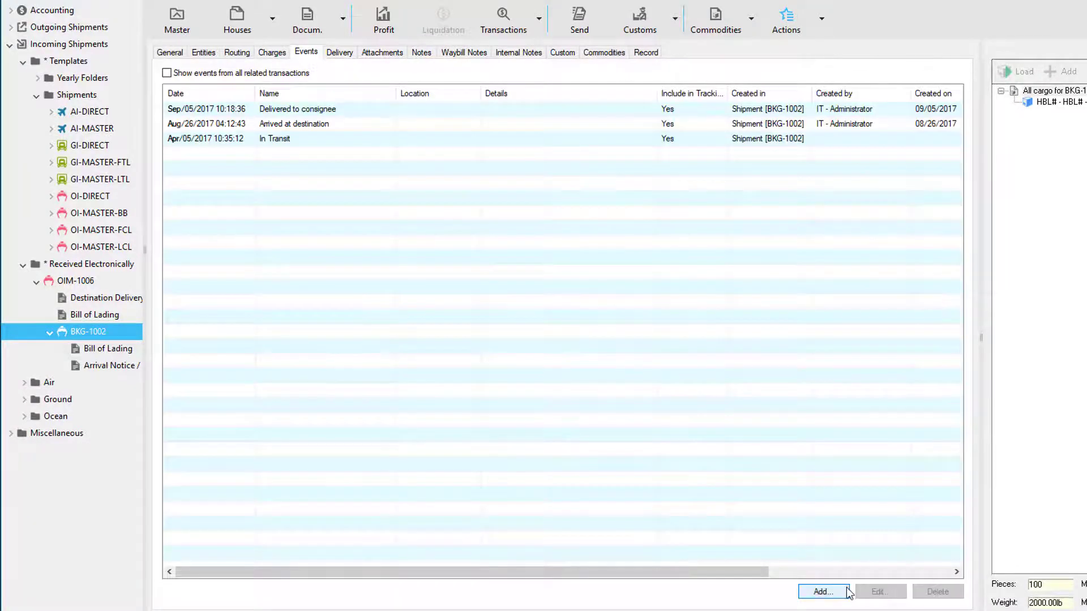
Step: Cancel a new BKG-1002 event and confirm OIM-1006's status actions show Delivered
left_click(822, 591)
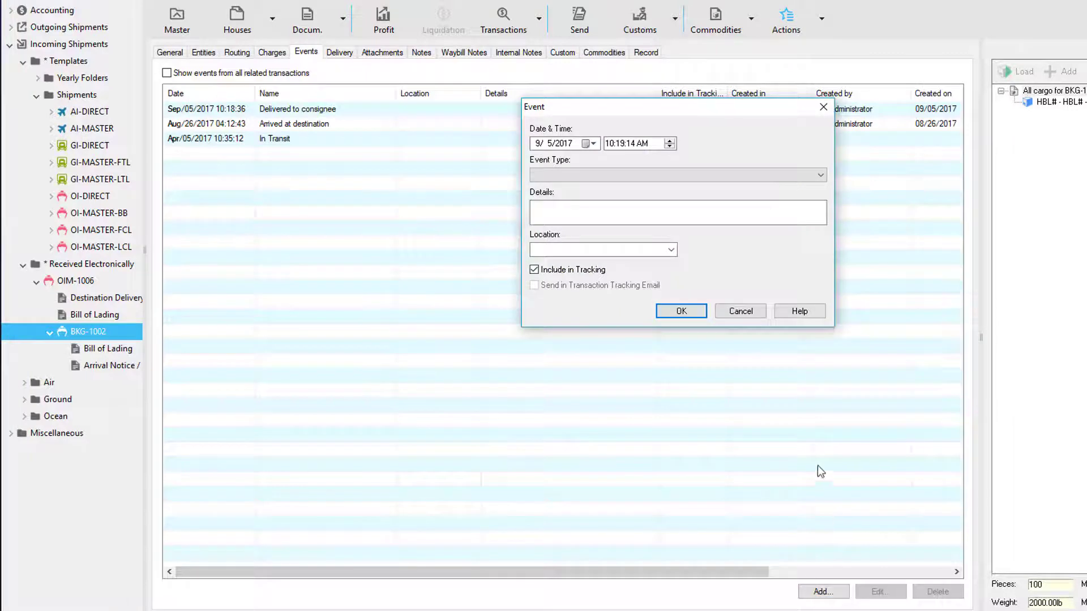
left_click(725, 314)
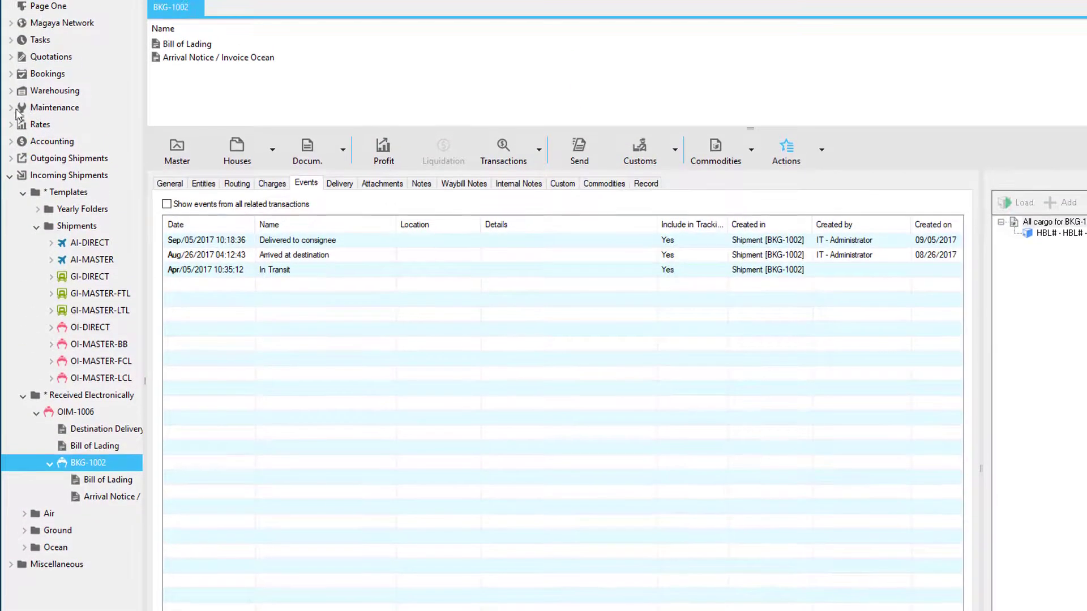
left_click(13, 109)
left_click(106, 296)
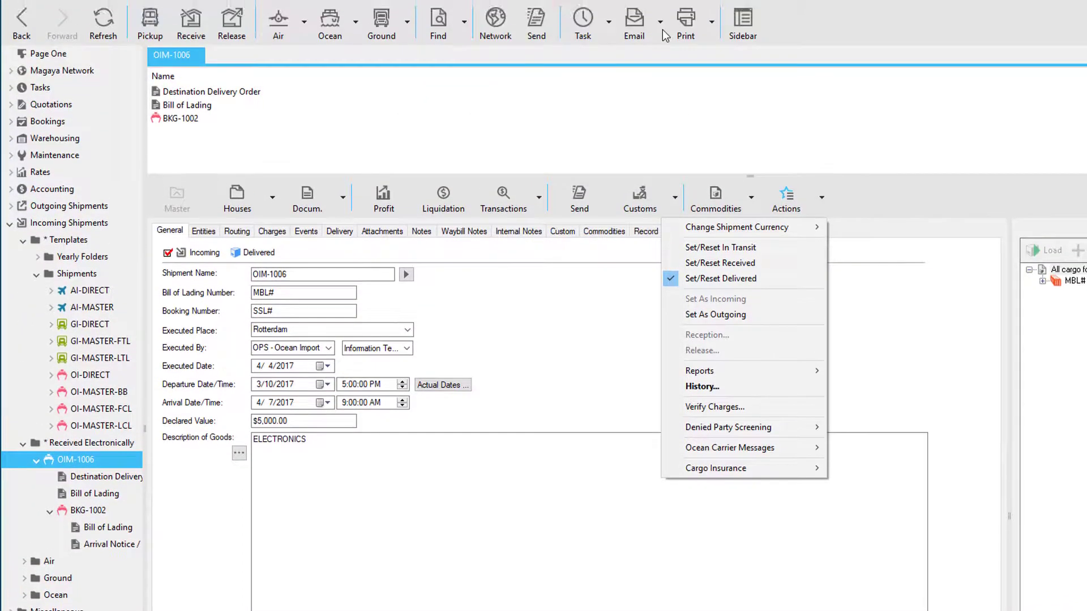
Step: View OIM-1006's Destination Delivery Order for NYC, zoomed to fit the page
left_click(662, 32)
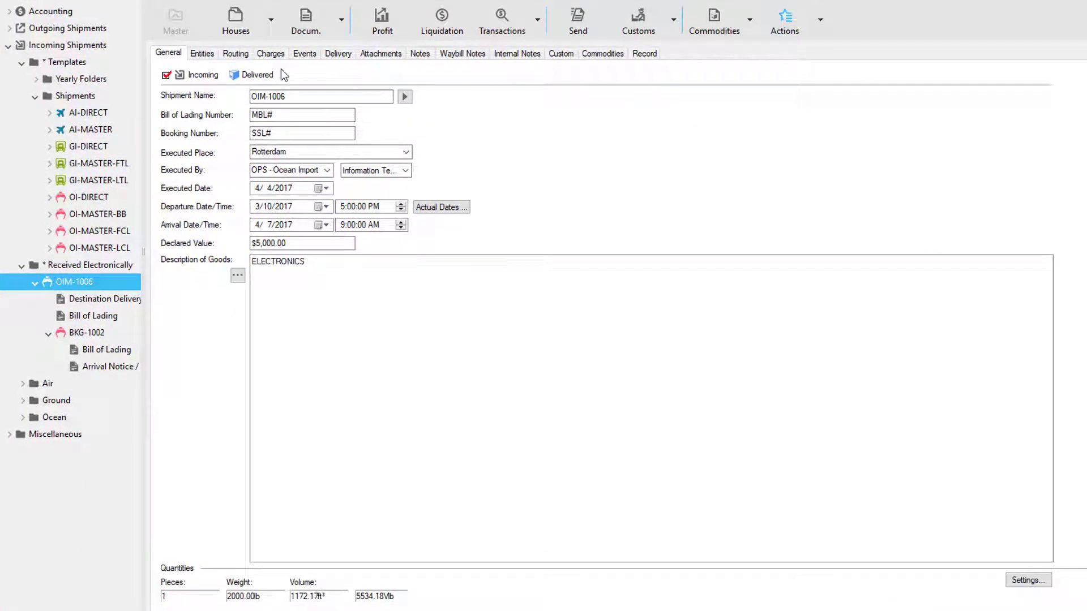
left_click(65, 304)
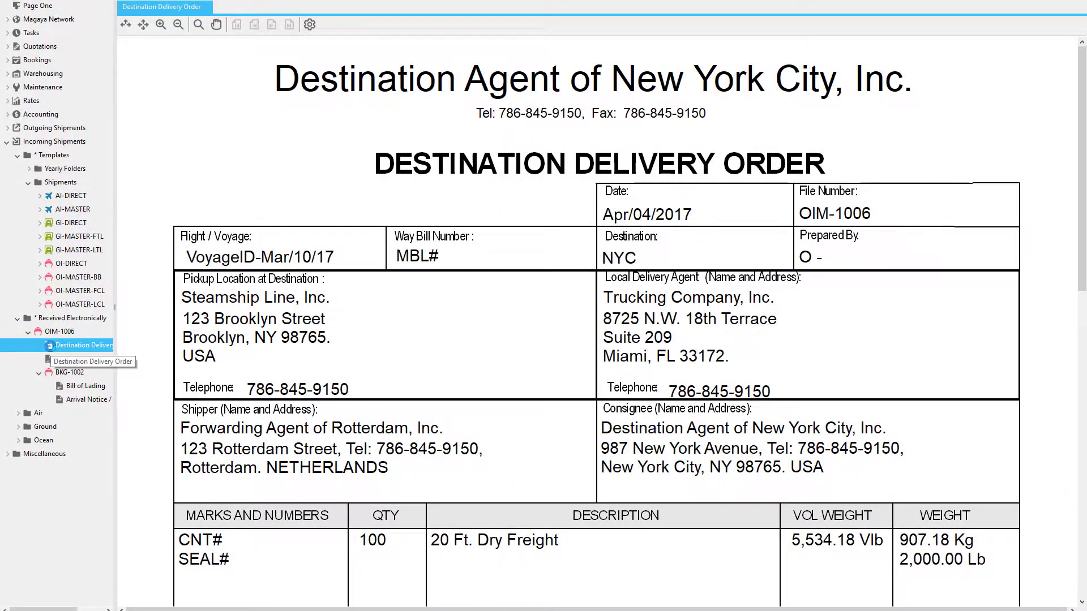
left_click(145, 25)
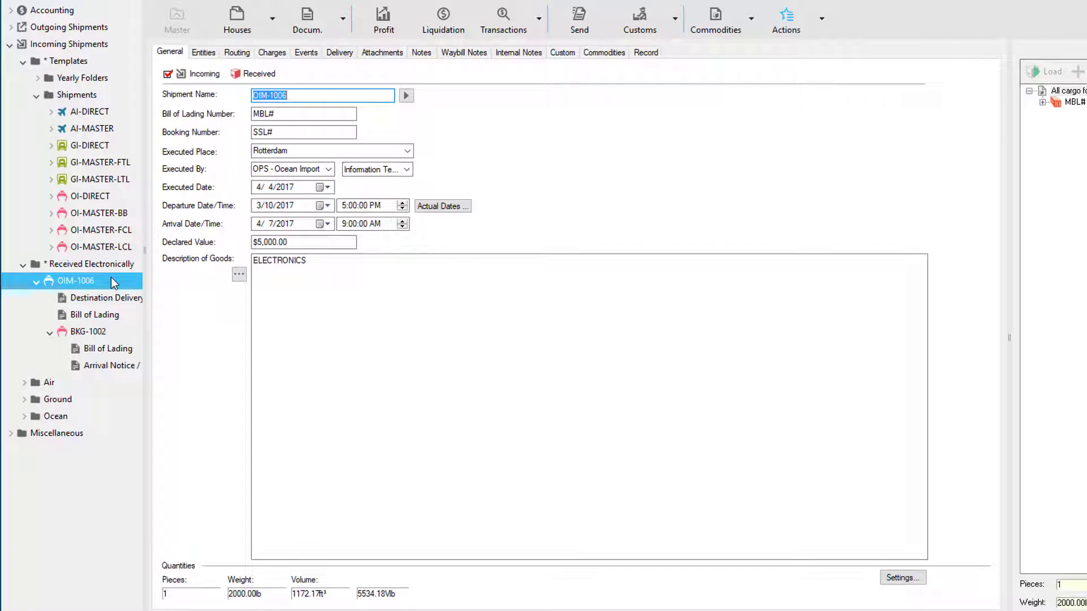
Step: List the status and release actions for BKG-1002, Received with 100 pieces
left_click(123, 332)
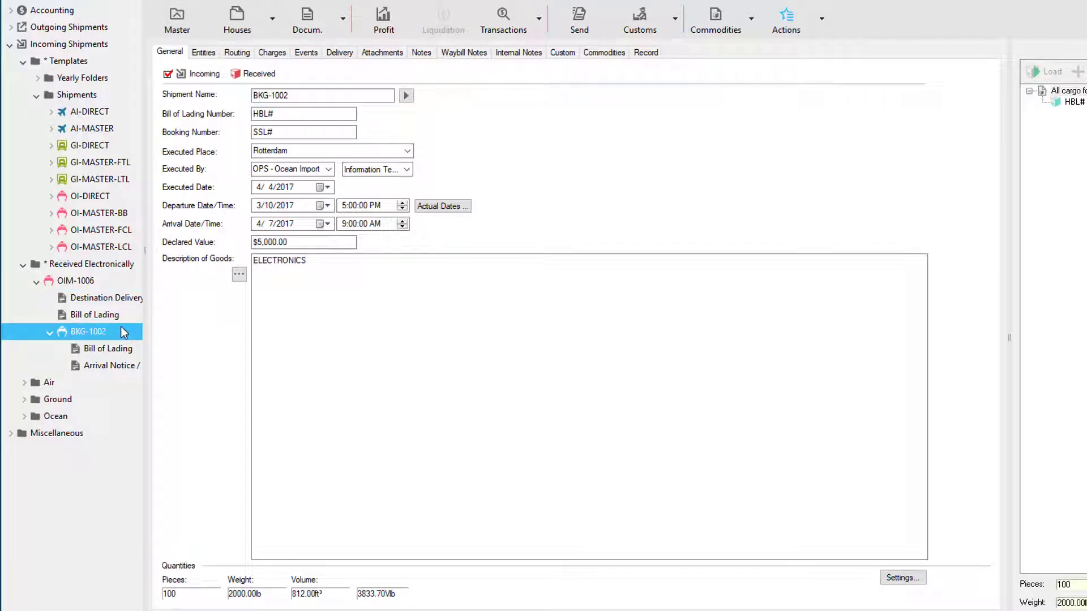
left_click(824, 19)
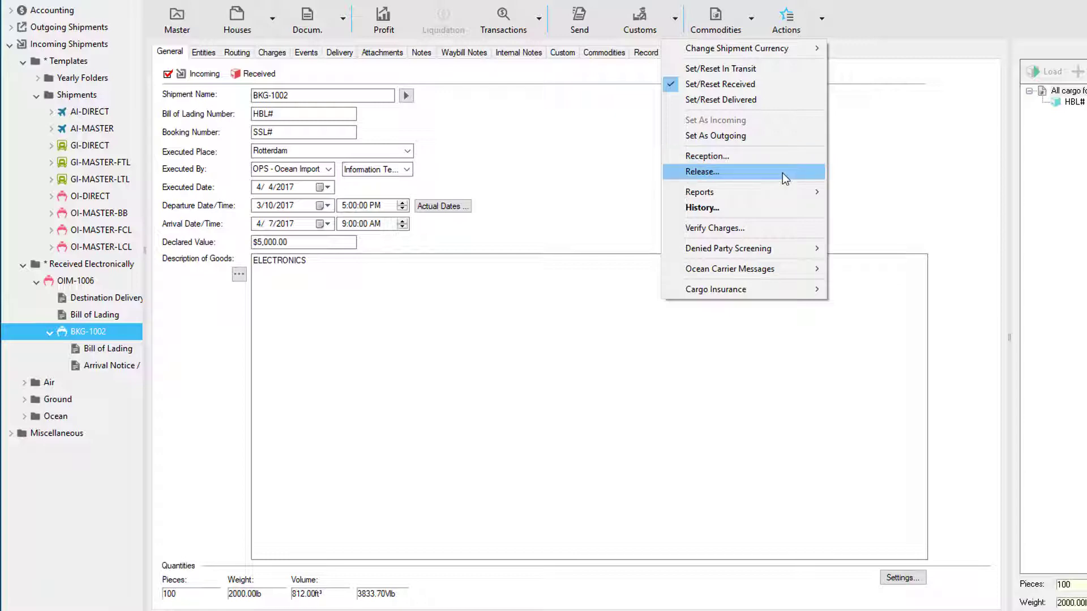
Step: Start a cargo release of BKG-1002 to FedEx with PRO number 'PRO#'
left_click(783, 172)
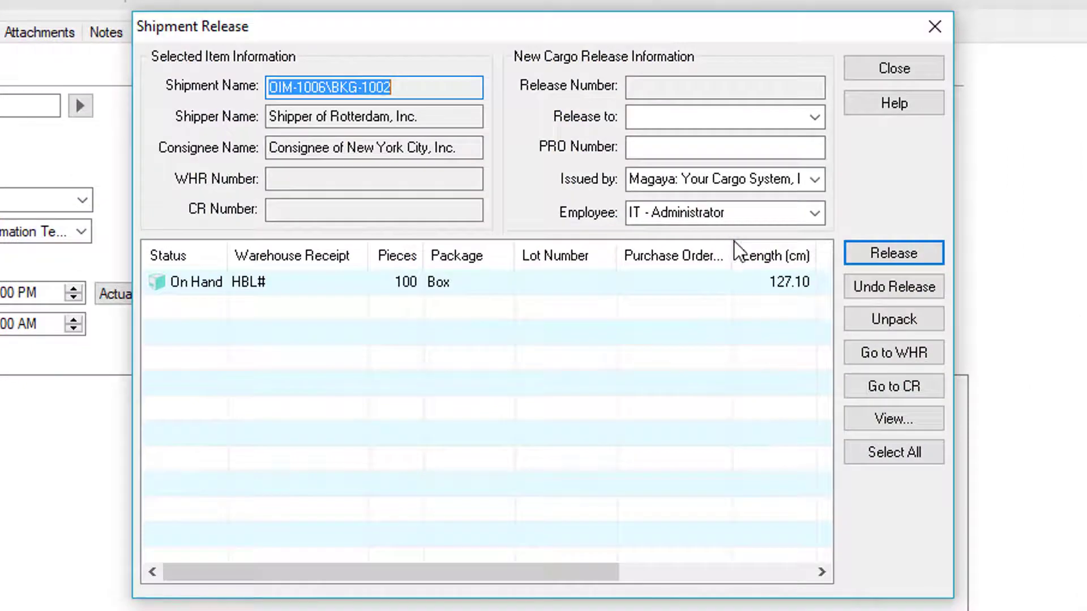
left_click(814, 117)
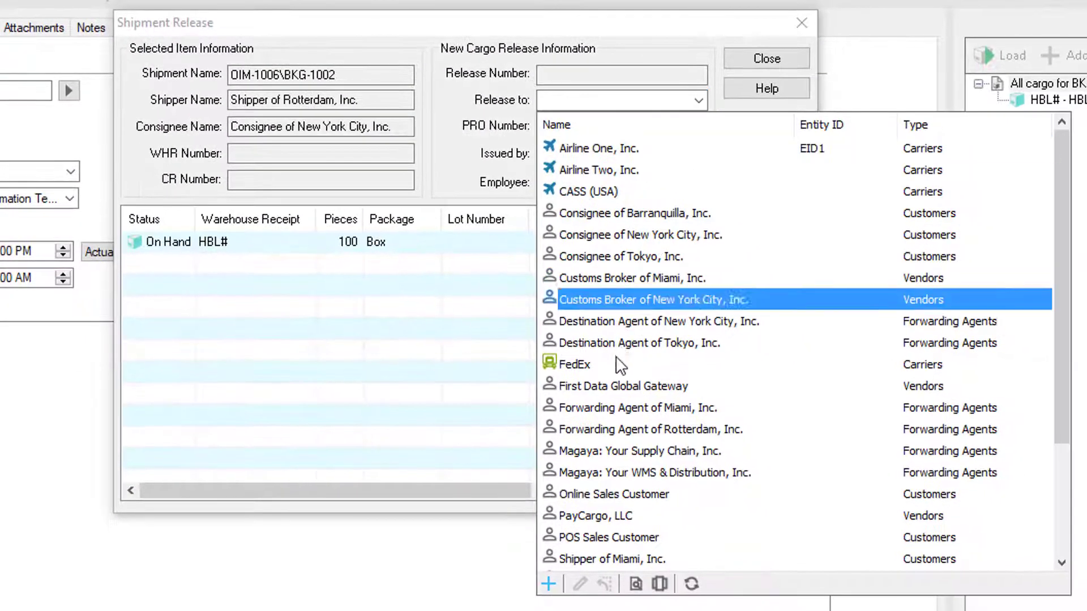
left_click(575, 364)
left_click(589, 125)
type("PRO#")
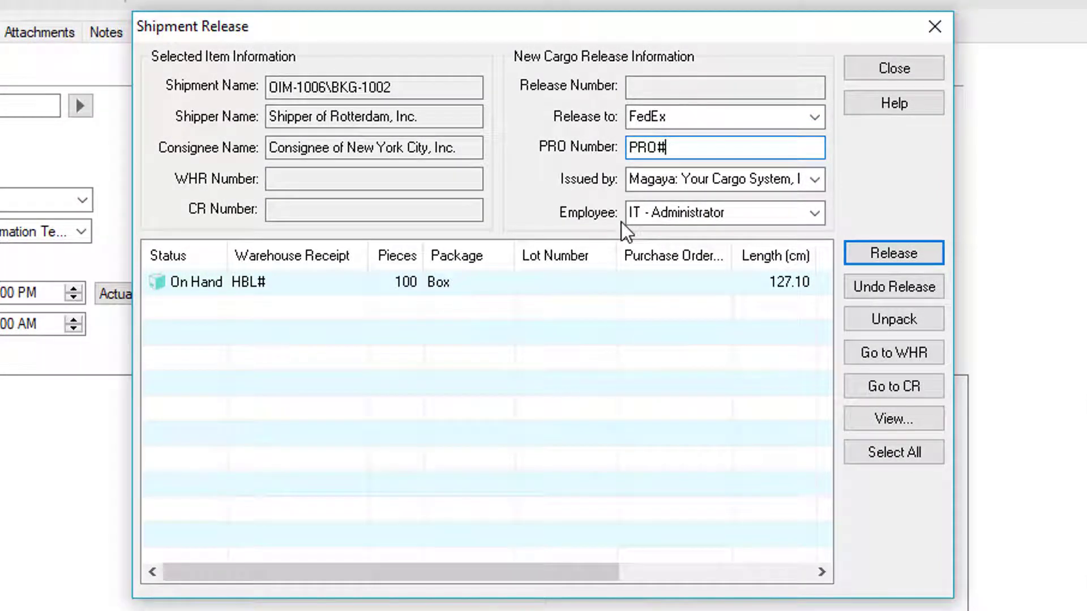
Step: Release the HBL# item's 100 boxes and open the resulting cargo release CR-1003
left_click(487, 278)
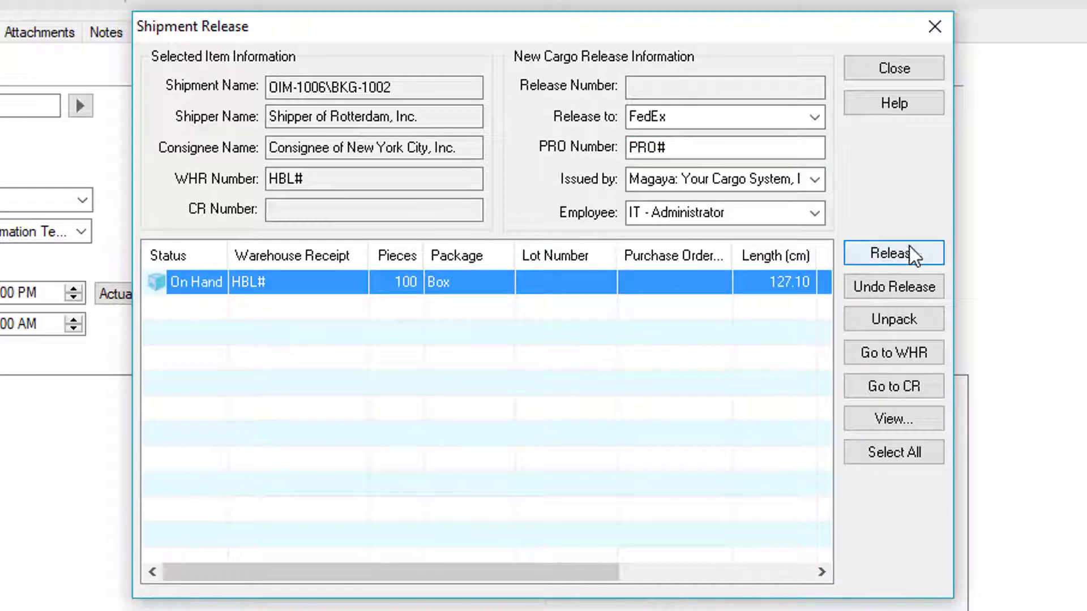
left_click(933, 252)
left_click(603, 364)
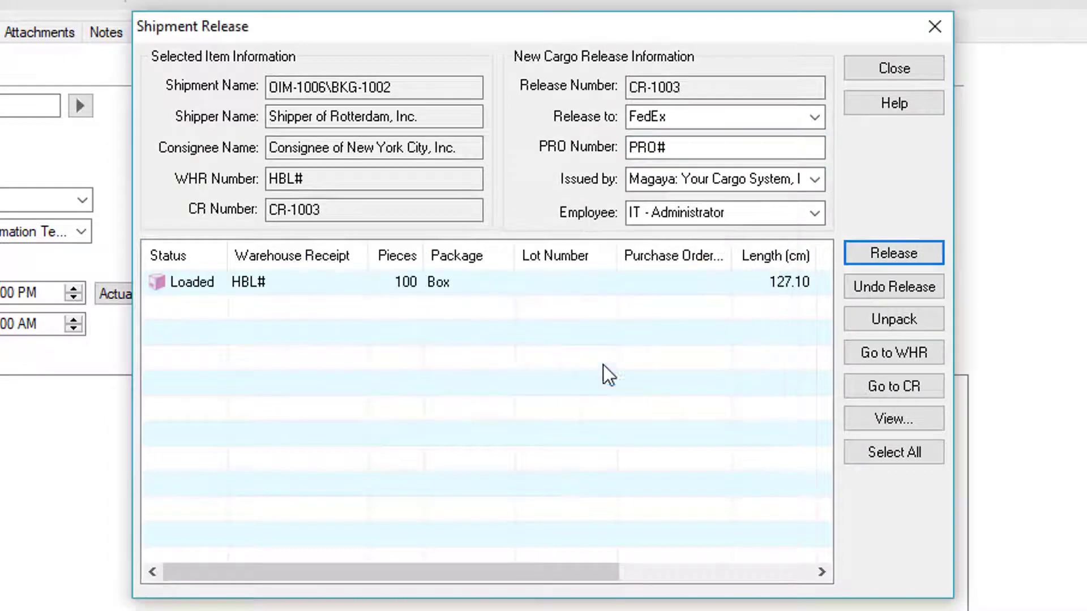
left_click(935, 386)
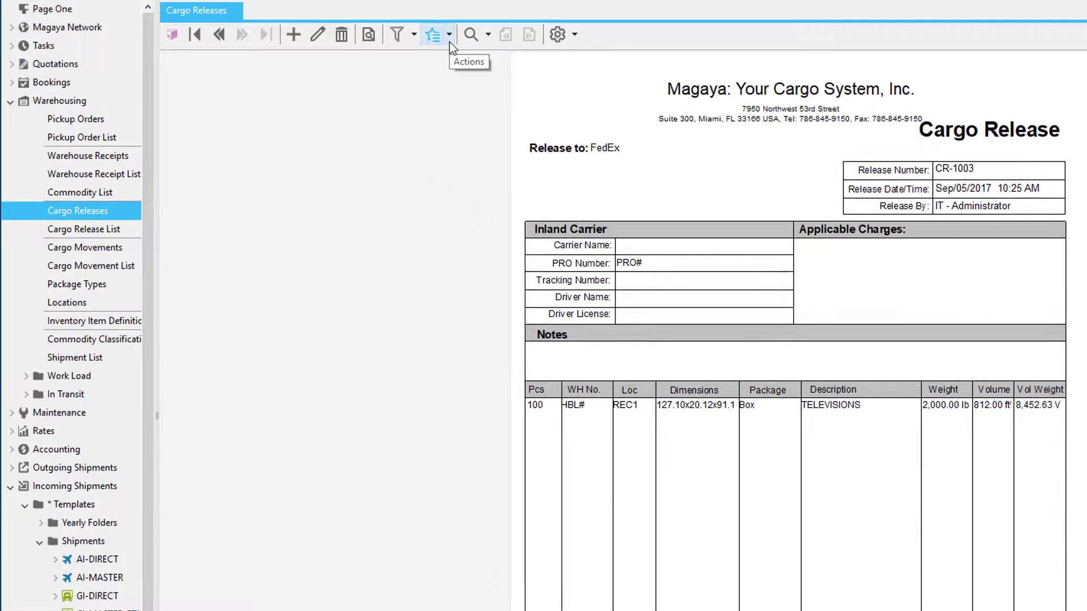
Step: Display CR-1003 using the standard Cargo Release template
left_click(449, 35)
left_click(481, 174)
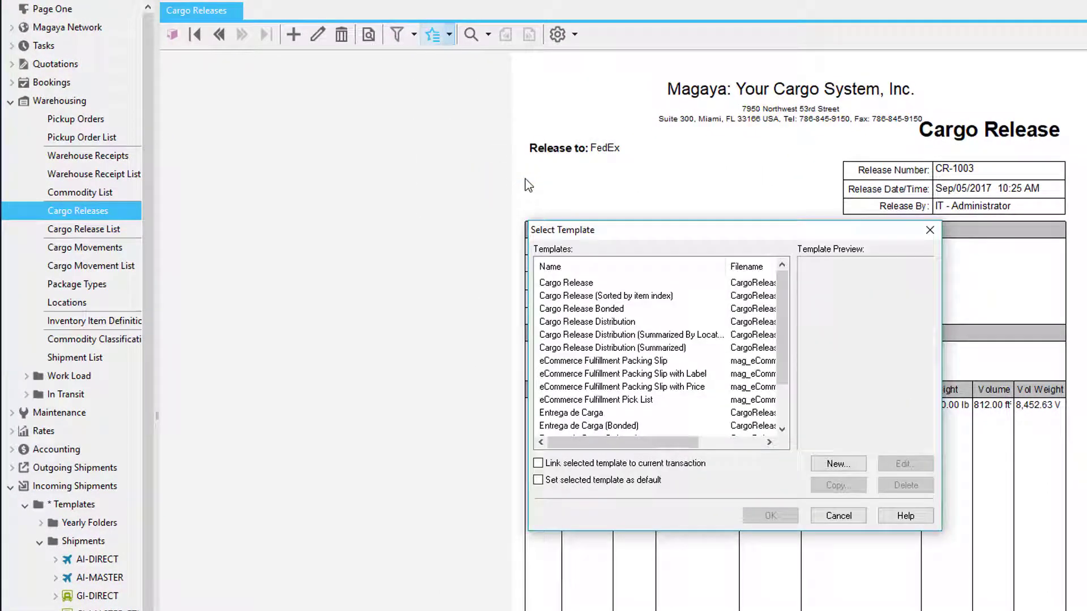
left_click(666, 287)
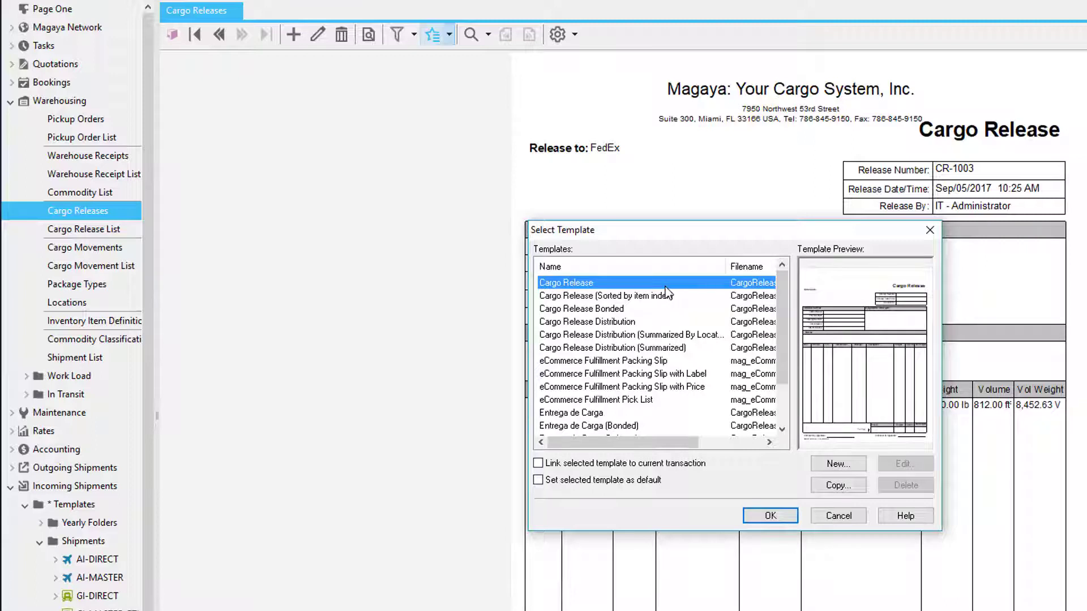
left_click(793, 514)
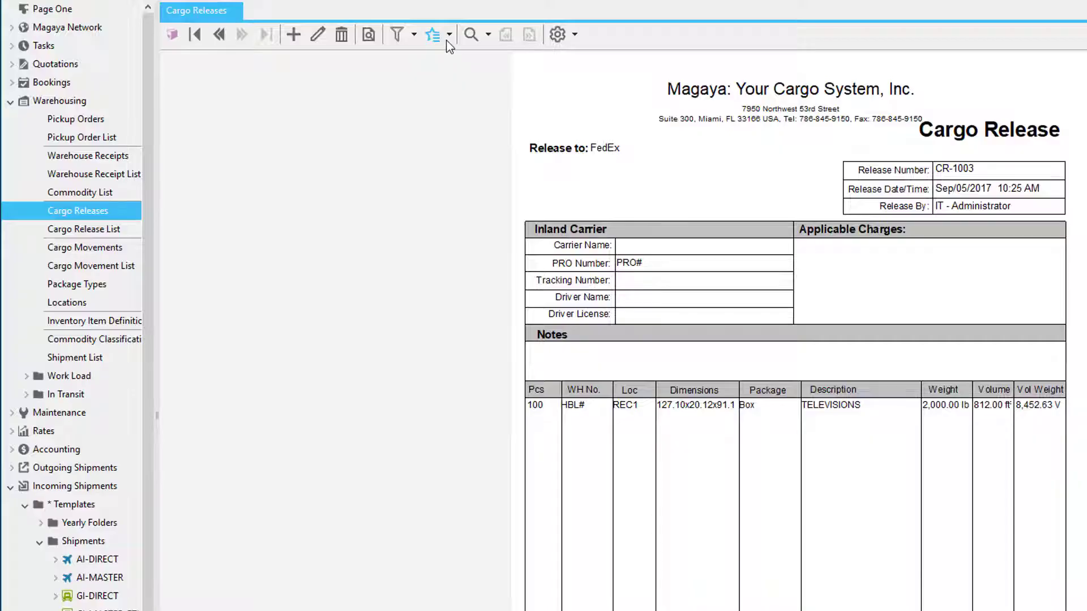
Step: Verify CR-1003's packing list on the TELEVISIONS line, dismiss manual code entry, and view the report
left_click(448, 36)
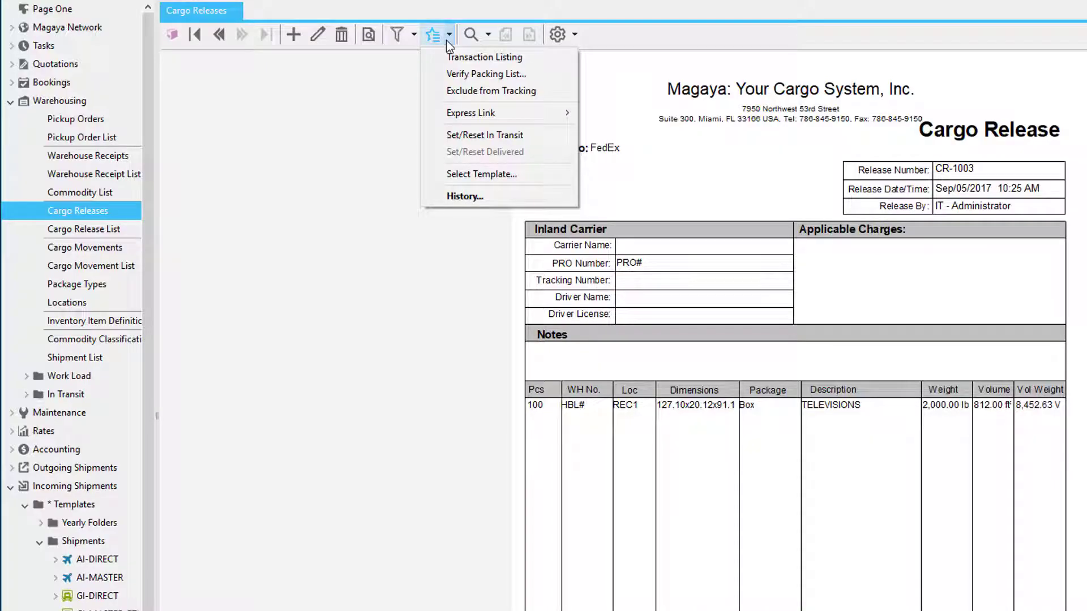
left_click(538, 74)
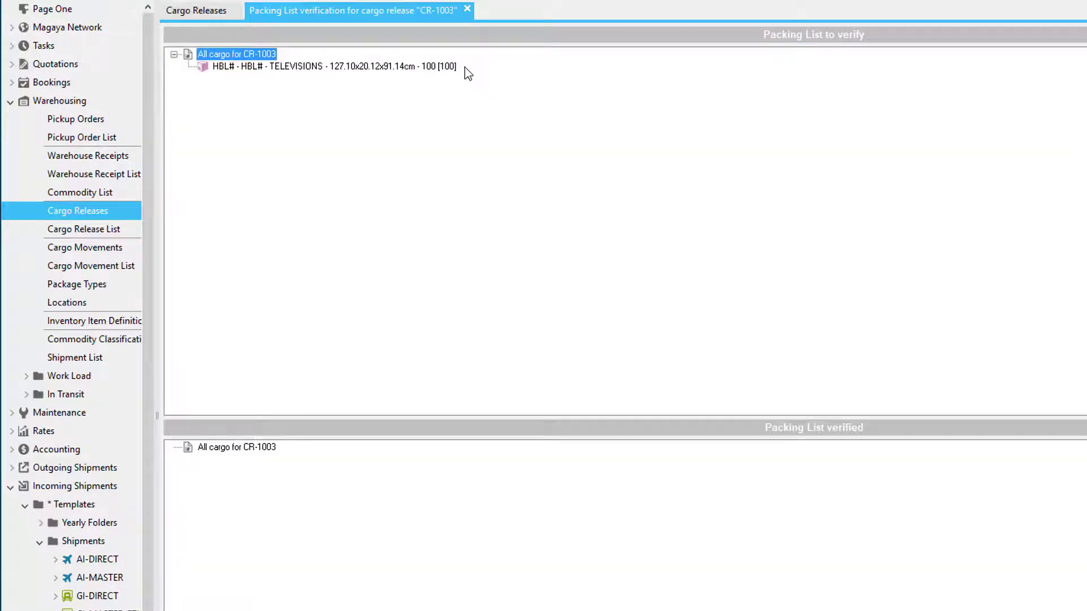
left_click(447, 66)
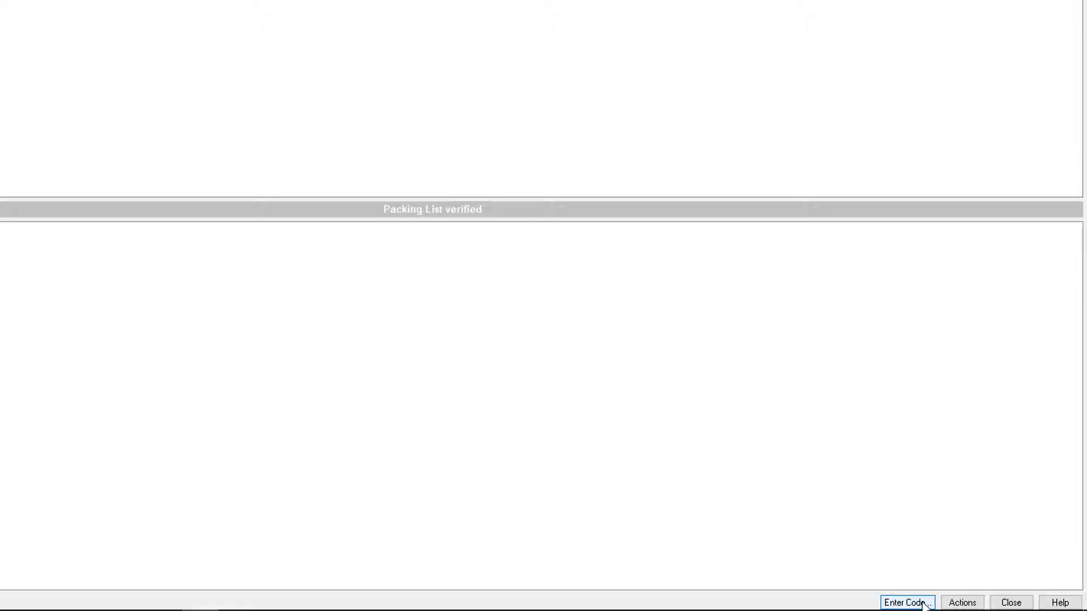
left_click(925, 605)
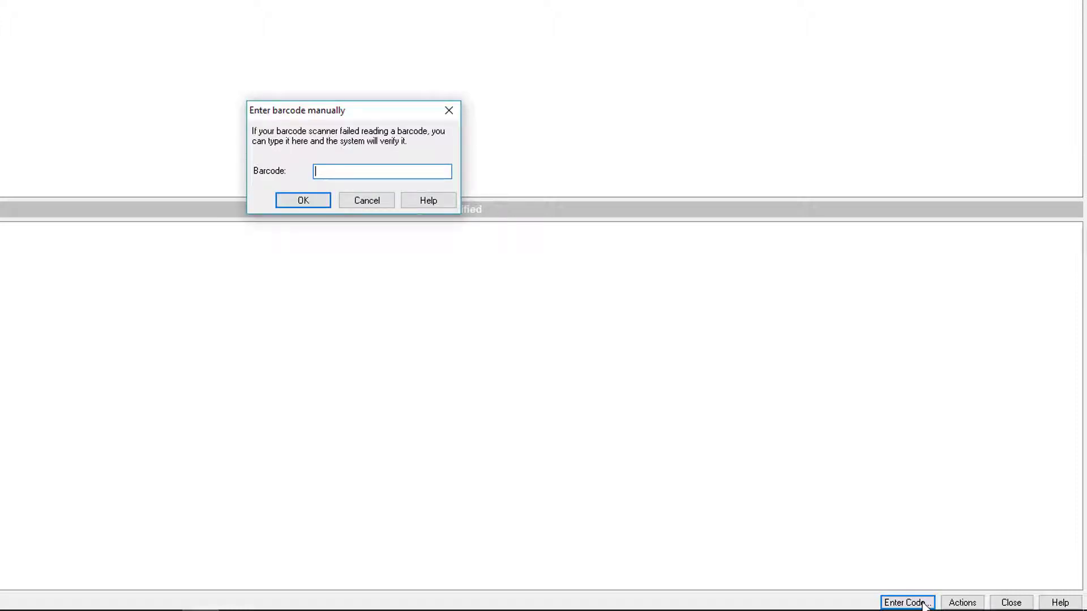
key("Escape")
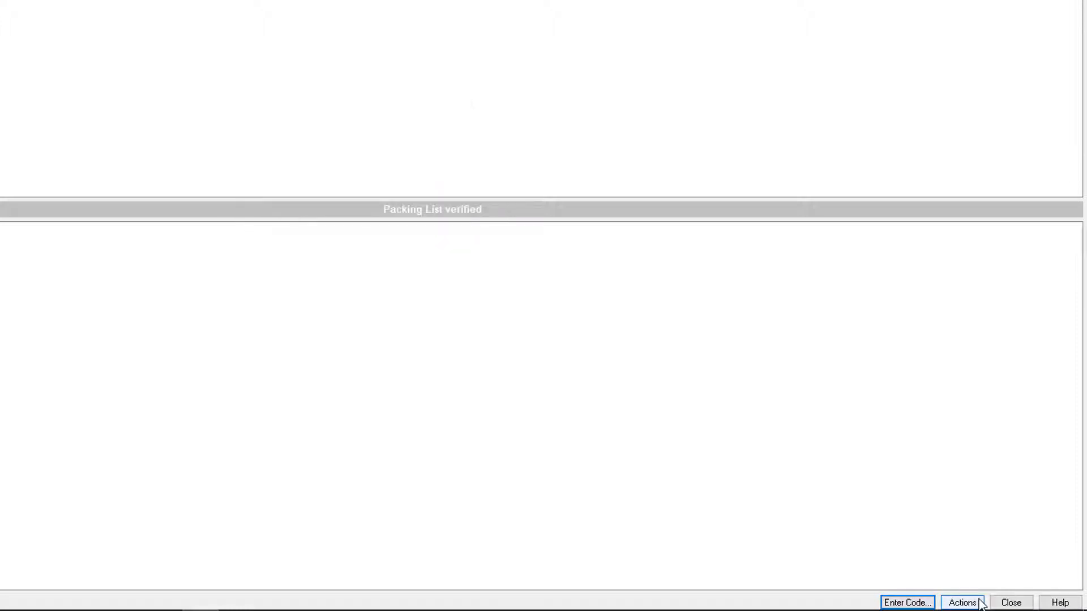
left_click(981, 603)
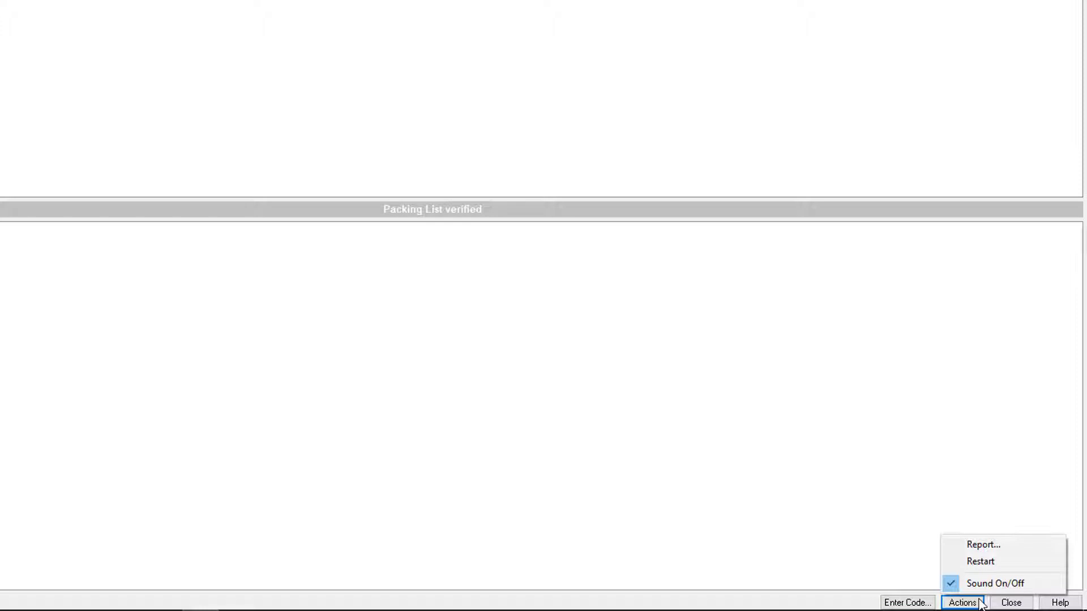
left_click(988, 546)
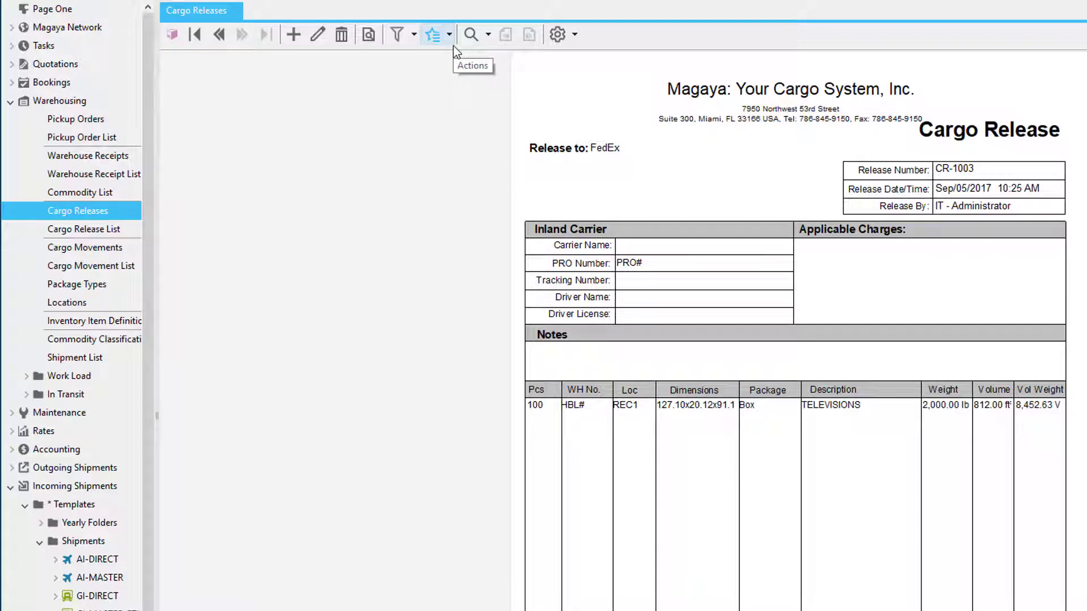
Step: Create a Delivery (Final Mile) task assigned to OPS - Ground Import Manager, then reopen CR-1003
left_click(448, 34)
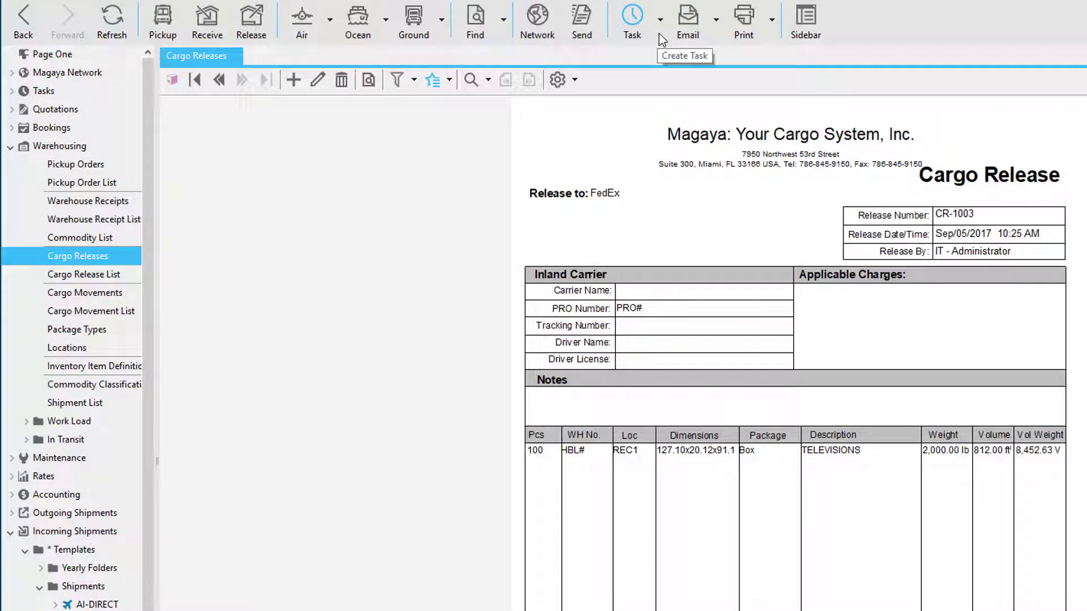
left_click(659, 33)
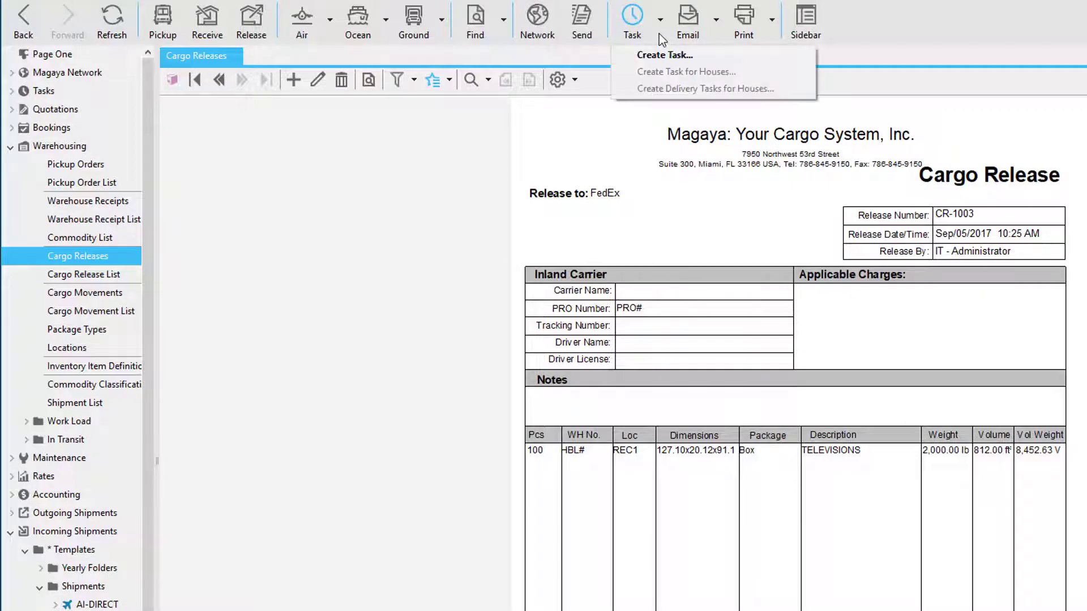
left_click(705, 55)
left_click(731, 327)
left_click(723, 464)
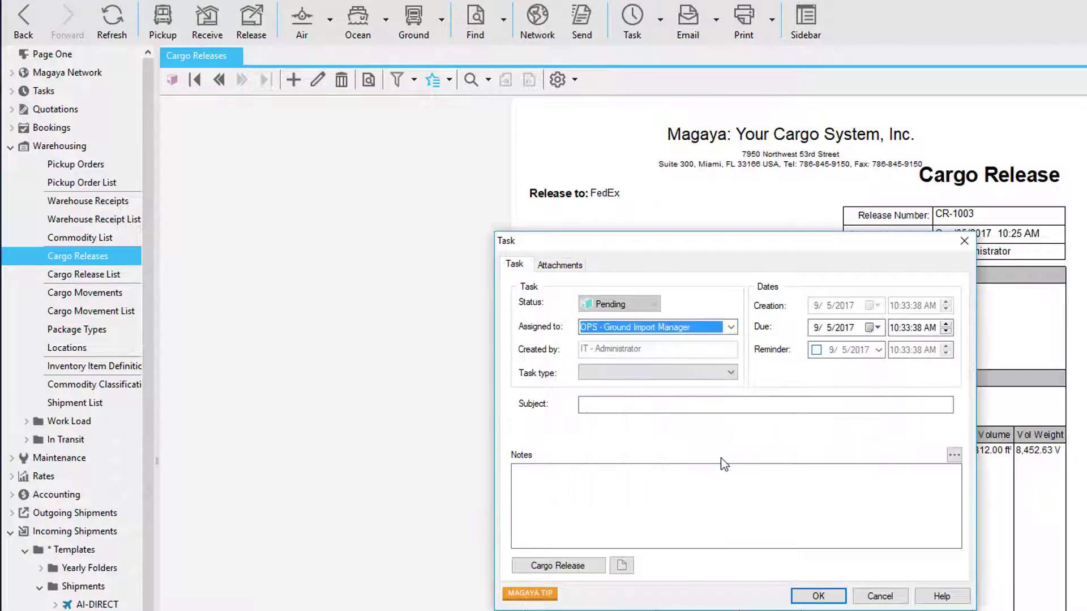
left_click(730, 373)
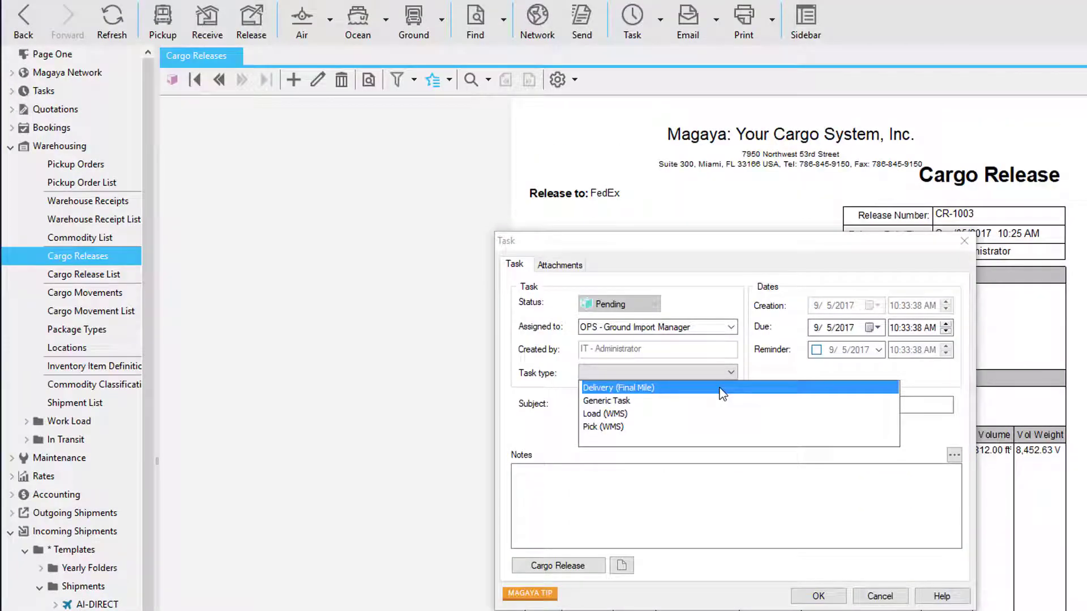
left_click(720, 389)
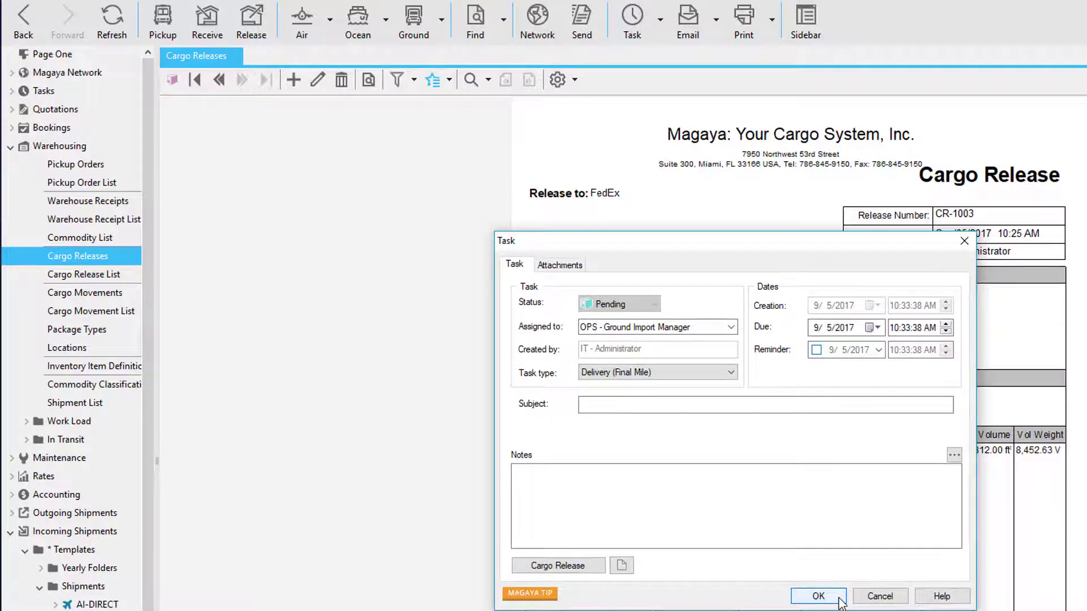
left_click(819, 596)
left_click(449, 80)
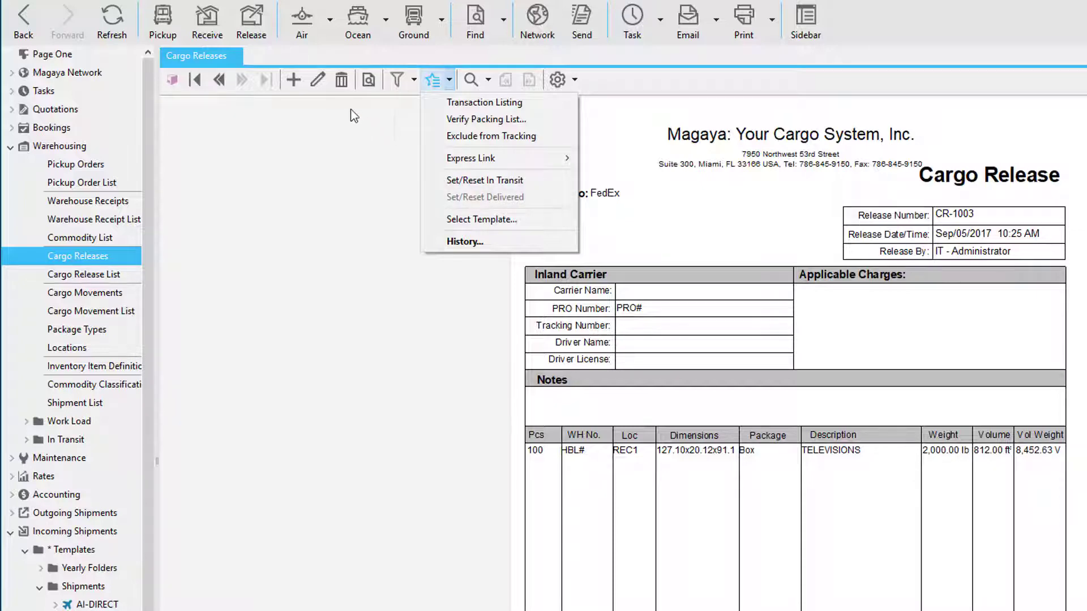
left_click(321, 84)
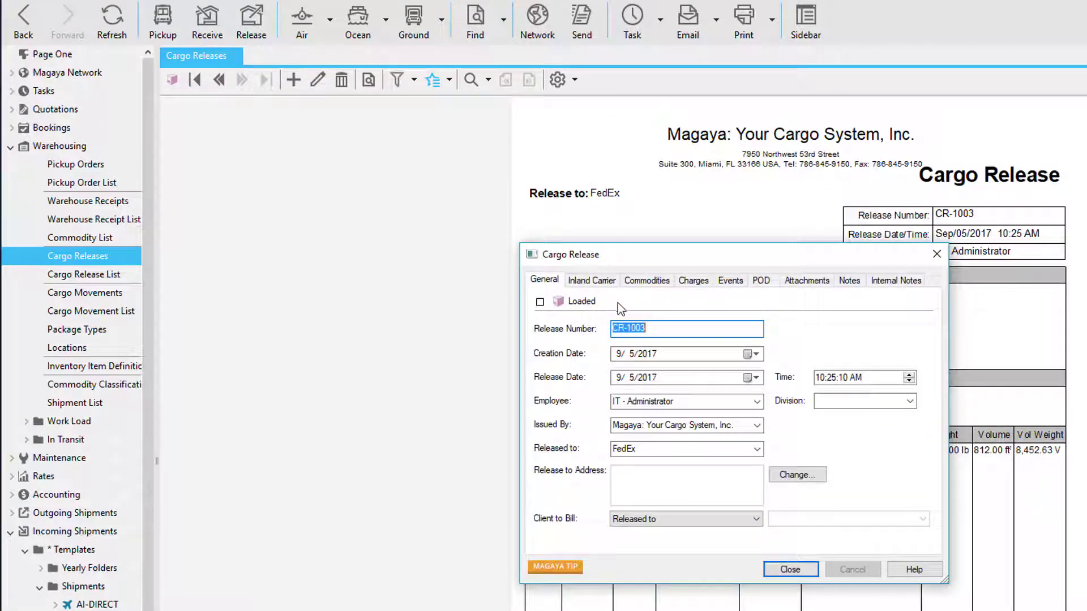
left_click(771, 283)
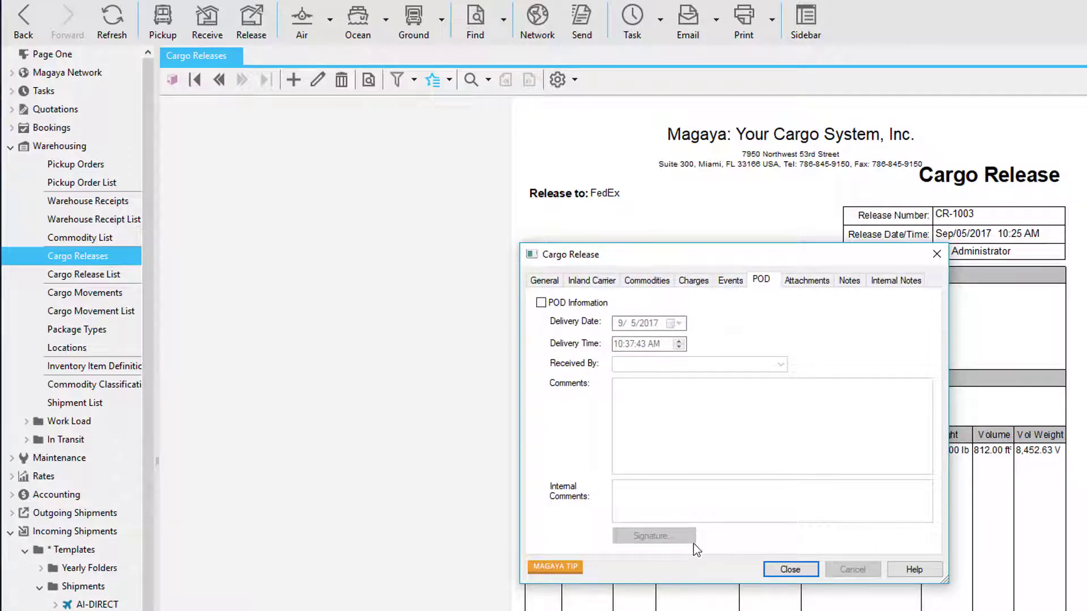
left_click(808, 573)
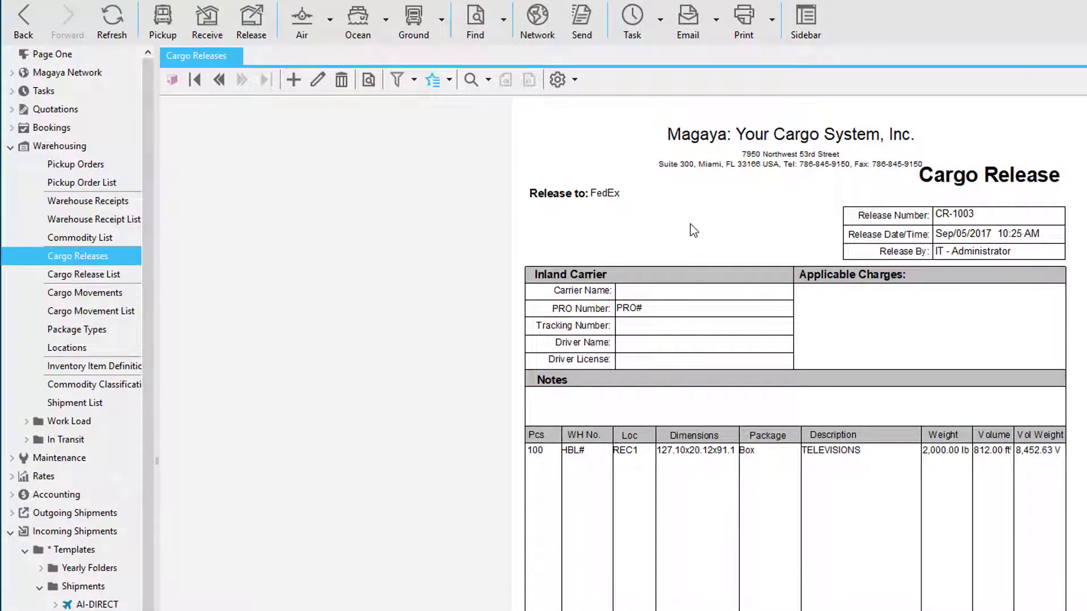
left_click(716, 20)
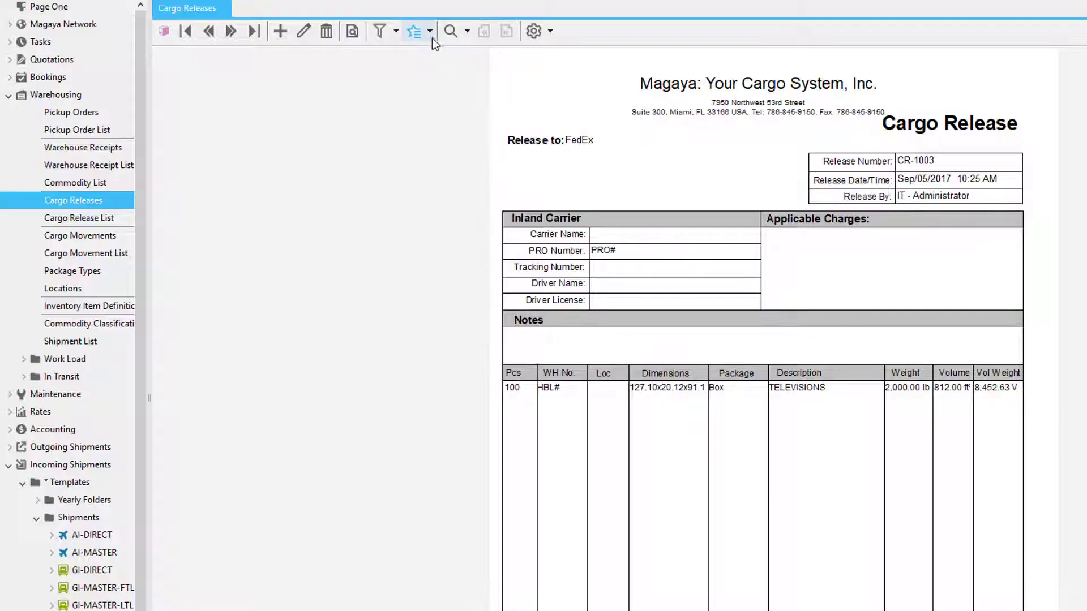
Step: Mark cargo release CR-1003 as Delivered with Set/Reset Delivered
left_click(430, 31)
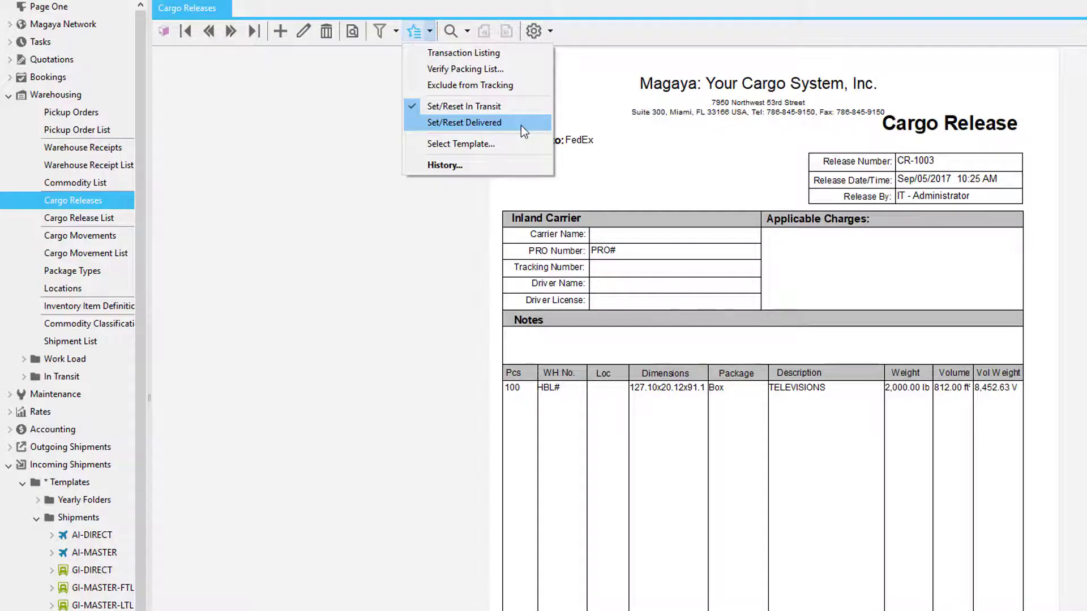
left_click(521, 123)
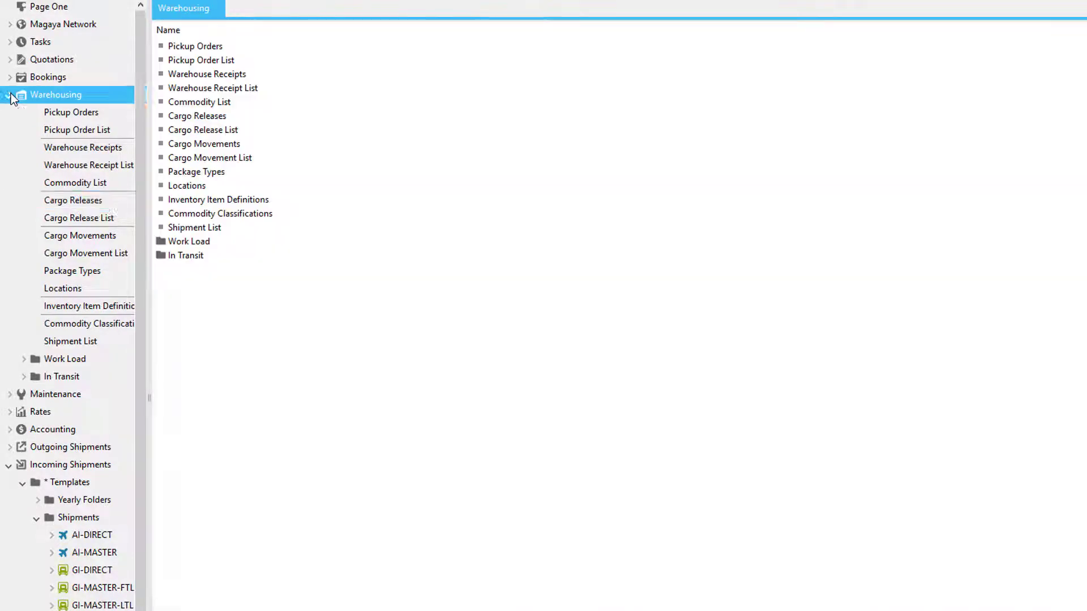
Step: Review shipment BKG-1002 and its event history, then OIM-1006, and return to Warehousing > Cargo Releases
left_click(10, 95)
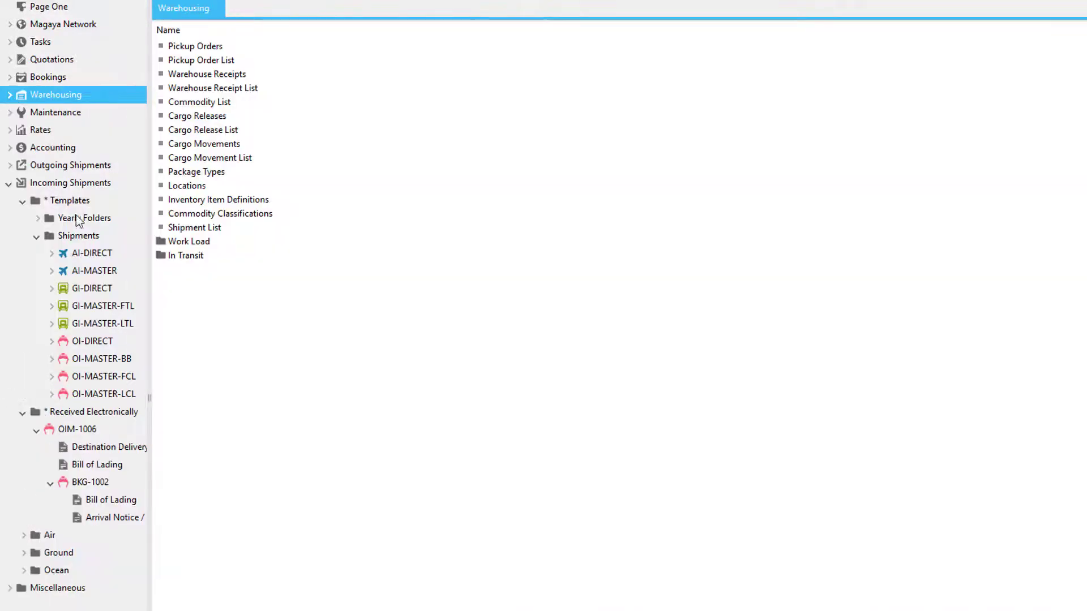
left_click(134, 481)
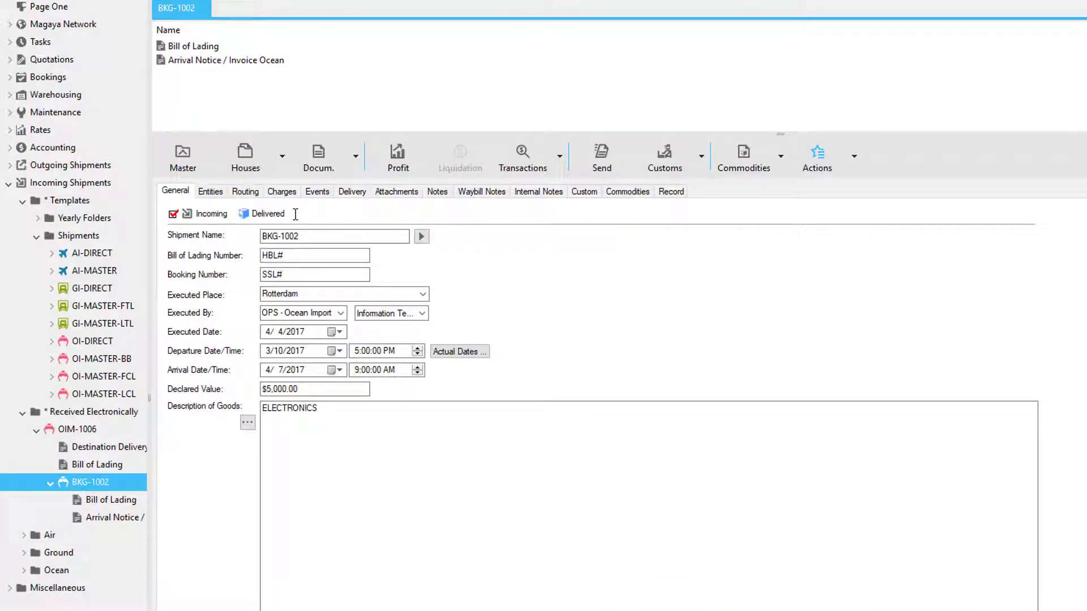
left_click(323, 191)
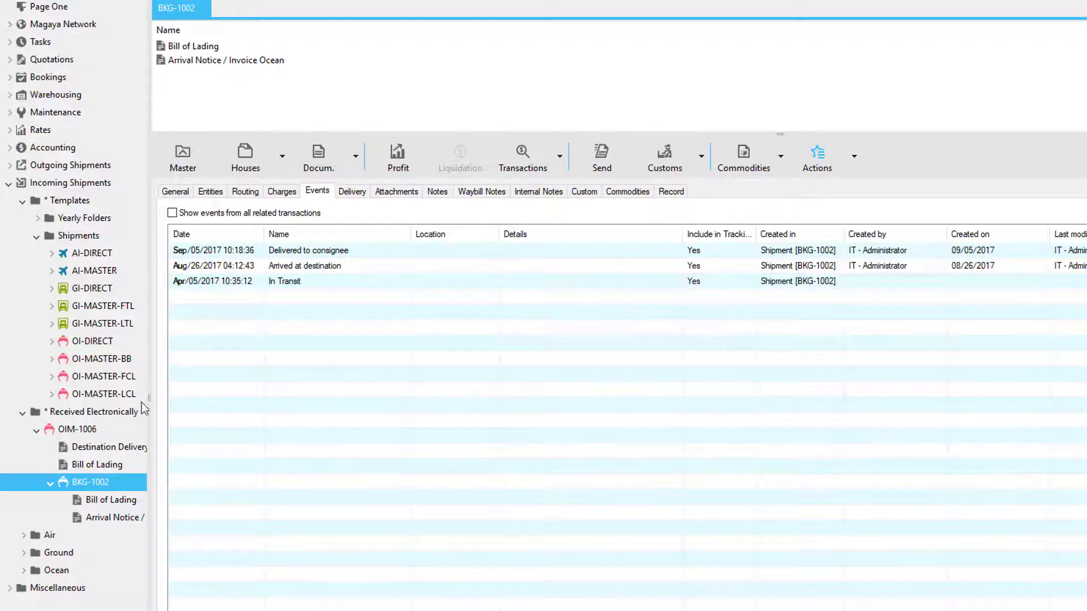
left_click(115, 431)
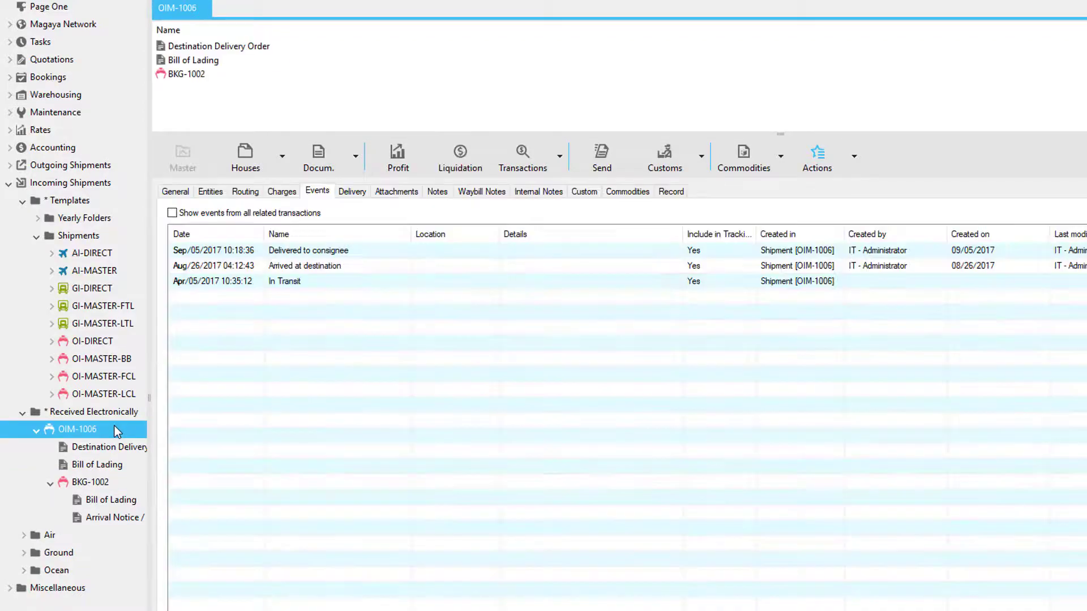
left_click(192, 191)
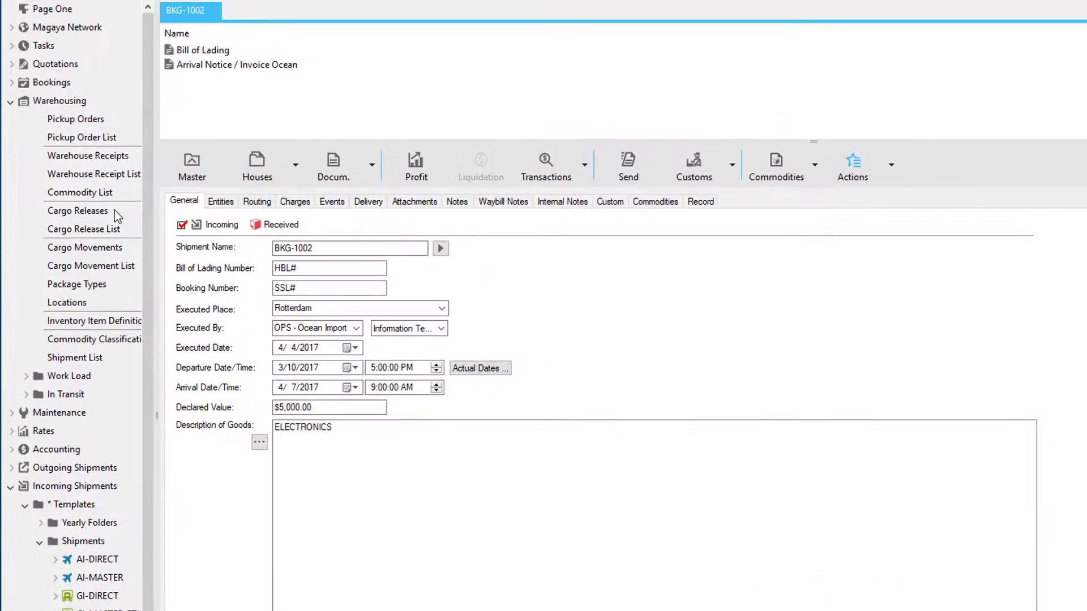
left_click(102, 60)
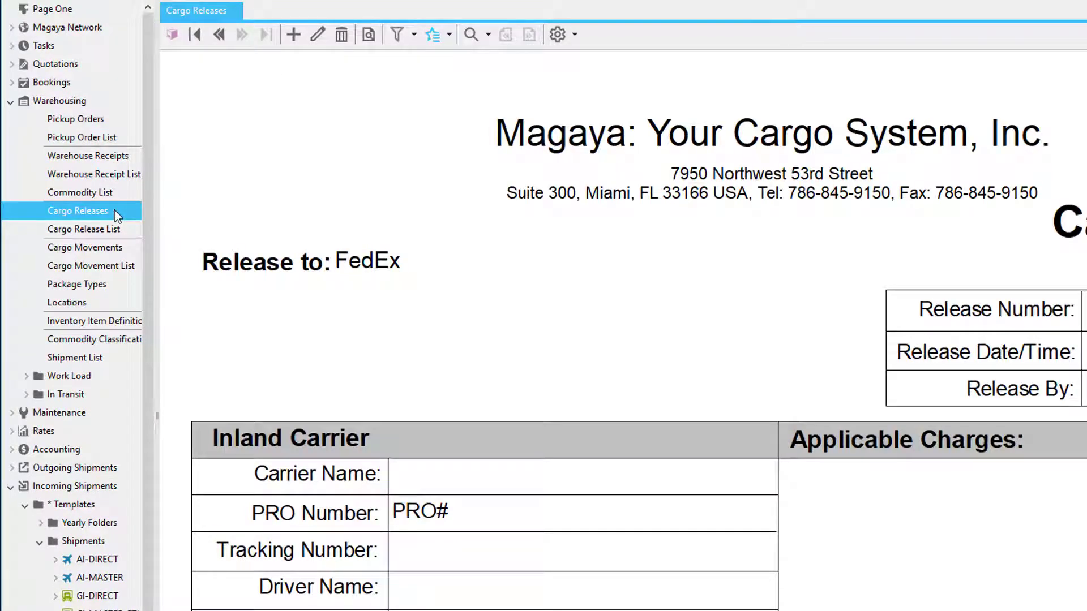
Step: Start new cargo release CR-1004 with release date 9/8/2017
left_click(298, 39)
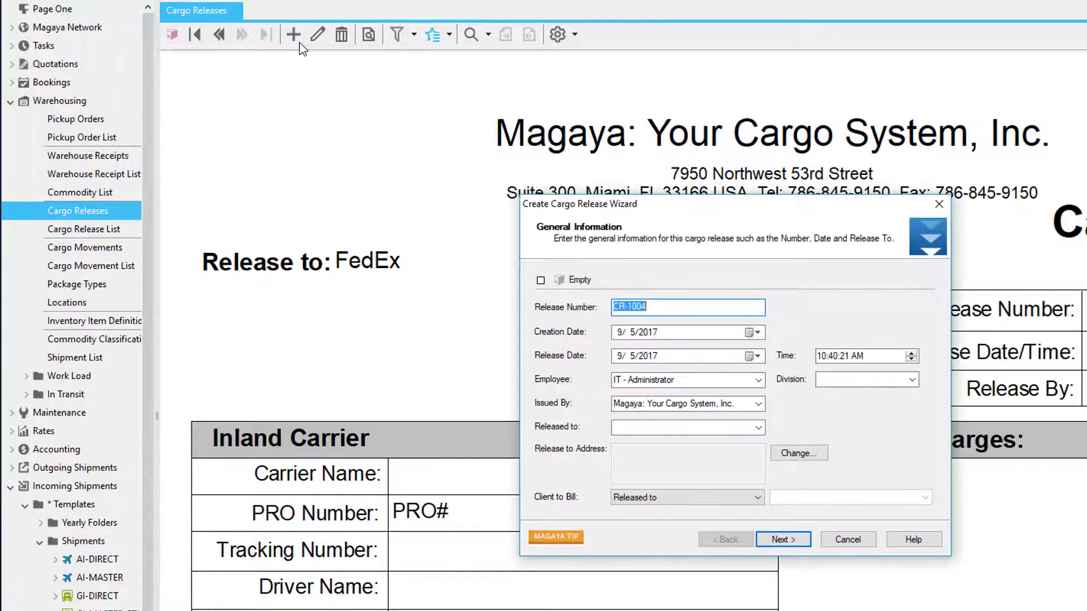
left_click(664, 304)
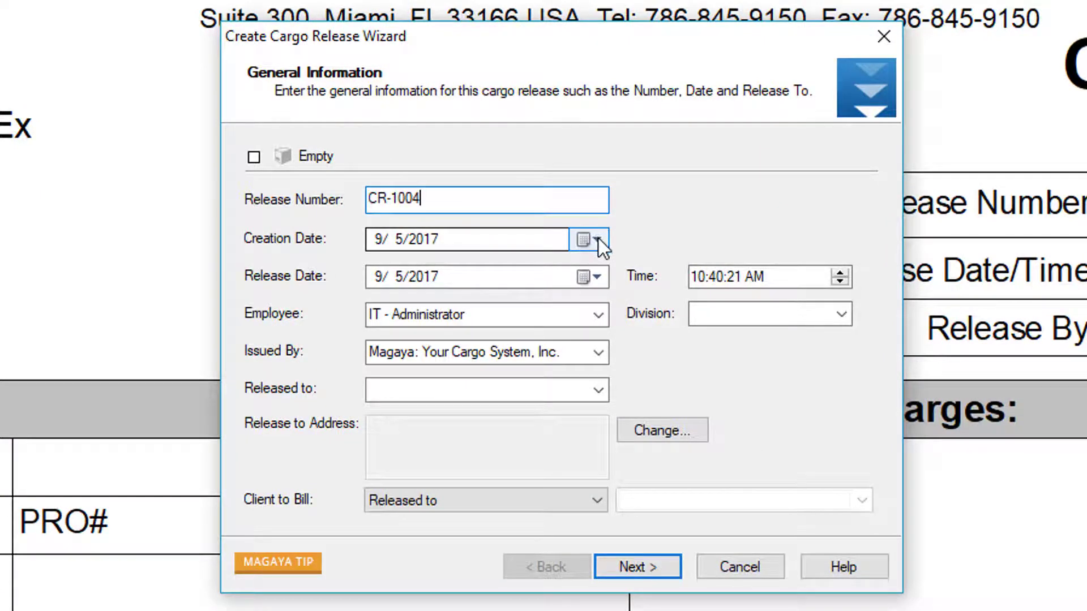
left_click(598, 277)
left_click(558, 374)
left_click(561, 312)
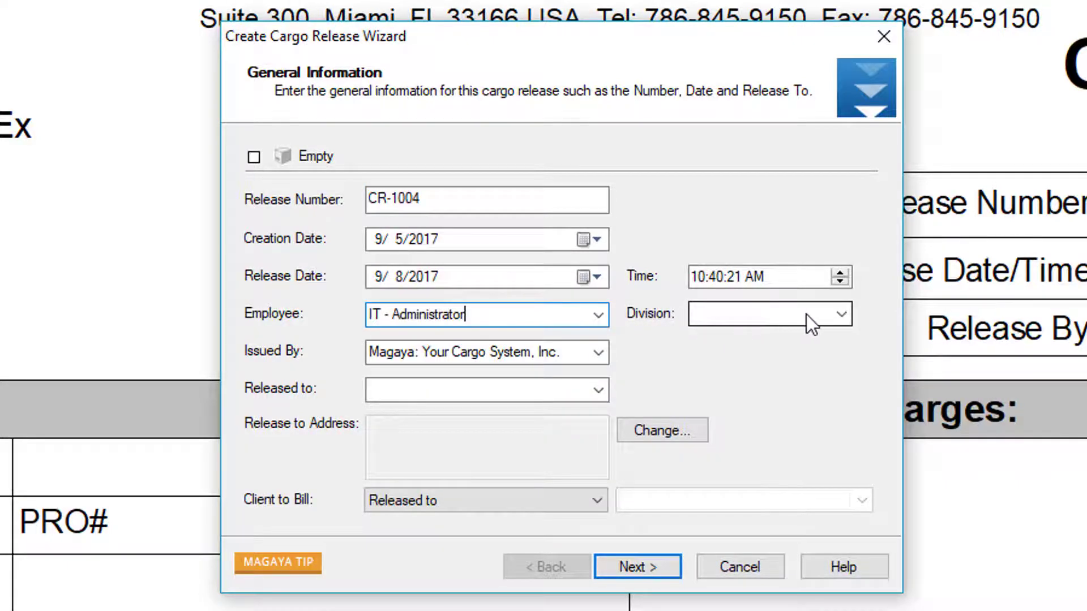
Step: Release to Consignee of New York City, Inc., billing the released-to party, and proceed
left_click(840, 315)
left_click(840, 316)
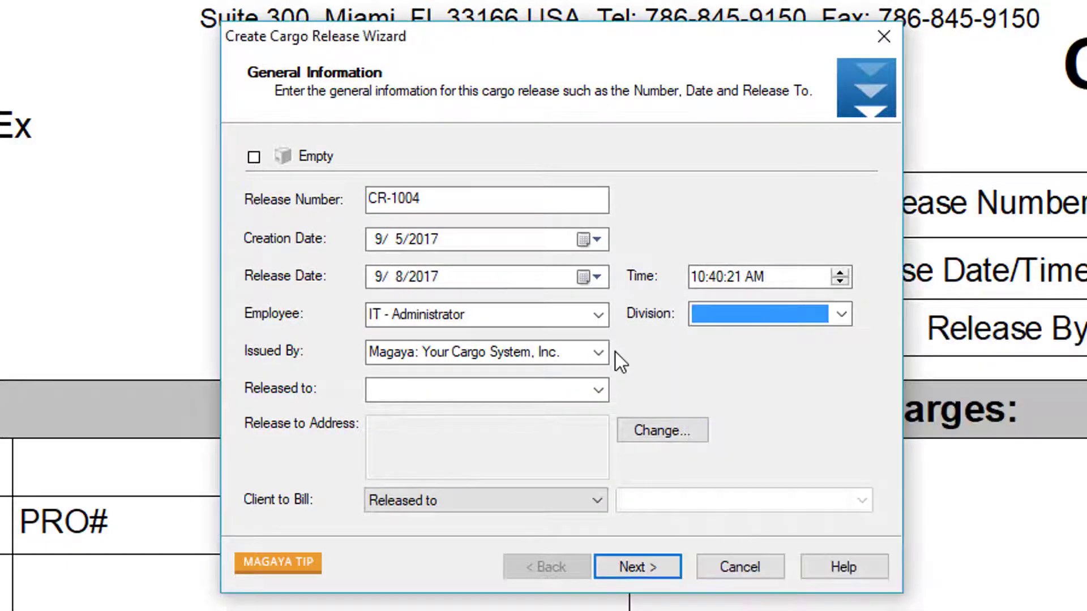
left_click(599, 390)
left_click(607, 549)
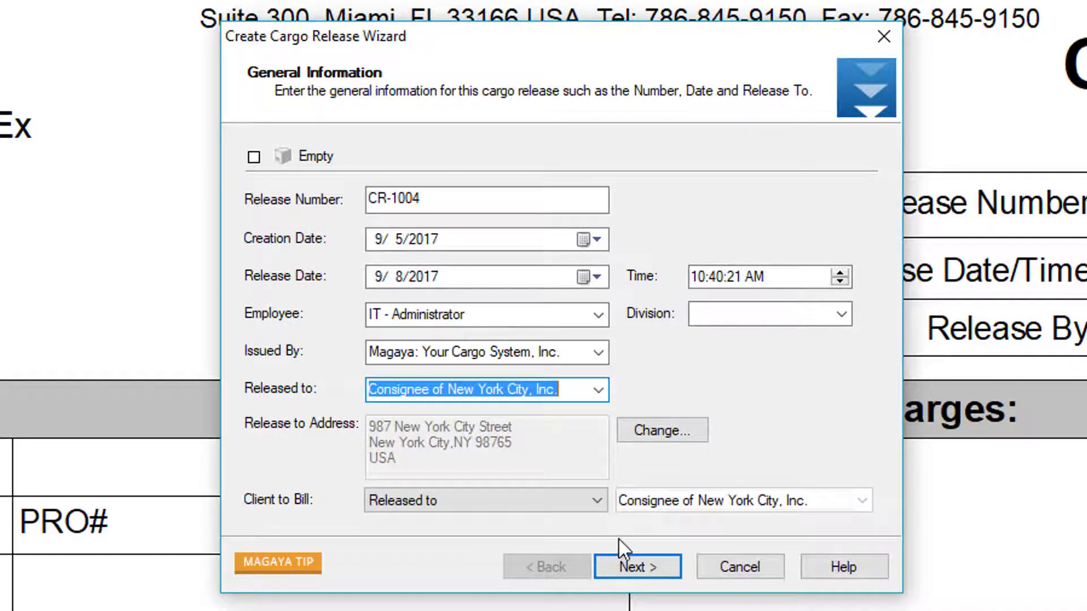
left_click(600, 507)
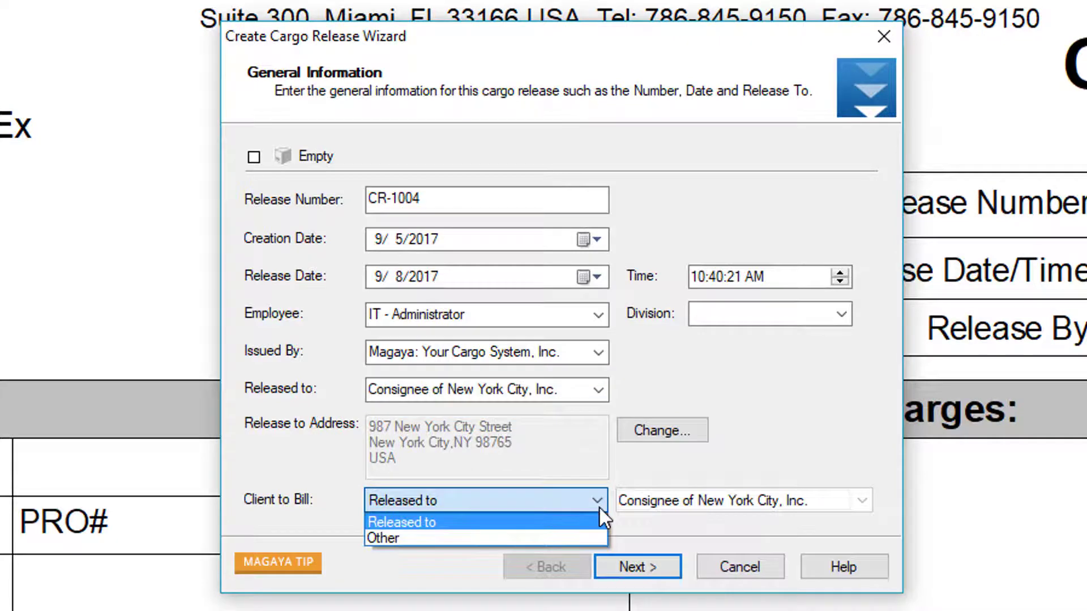
left_click(679, 568)
left_click(679, 567)
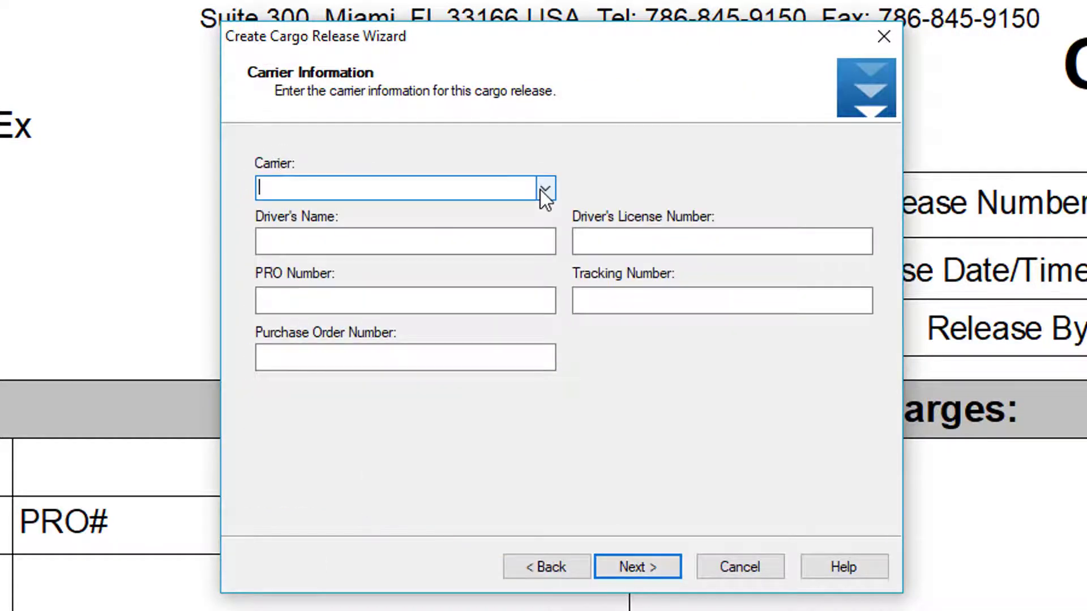
Step: Choose Trucking Company, Inc. as the carrier
left_click(541, 190)
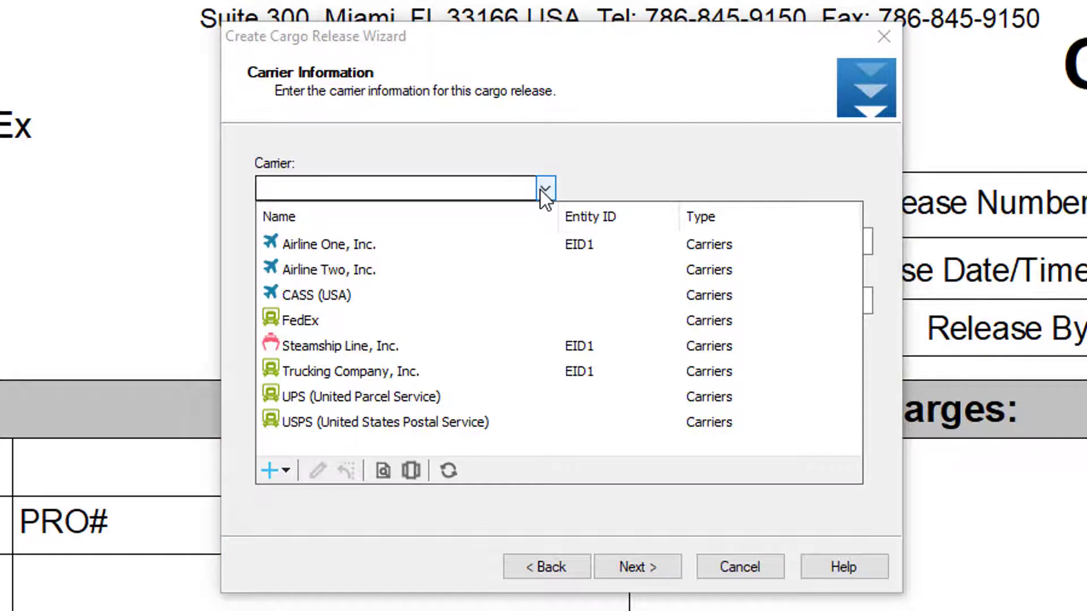
left_click(286, 471)
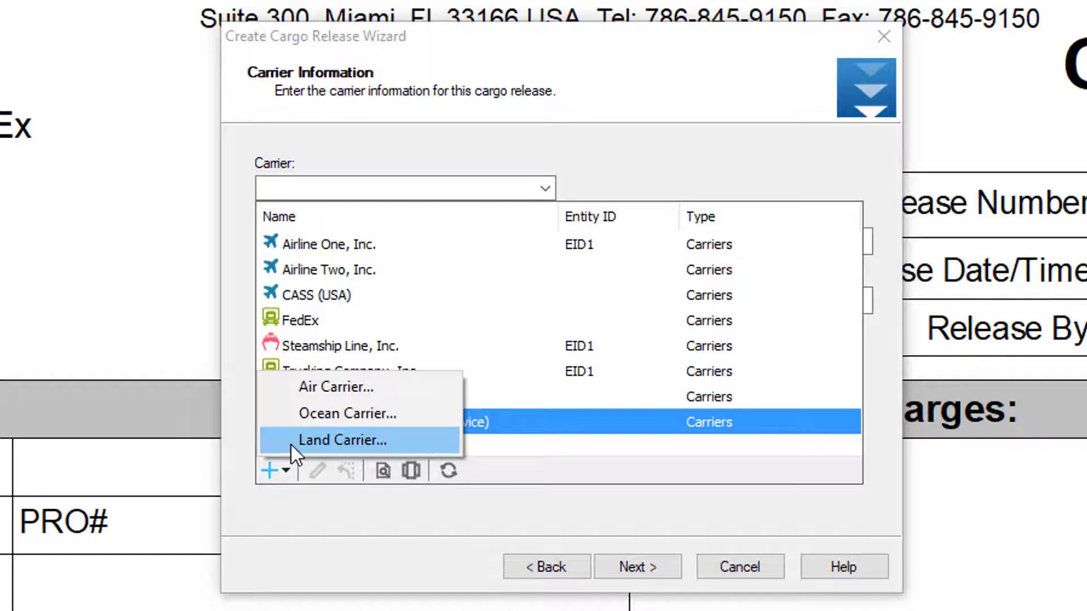
left_click(291, 445)
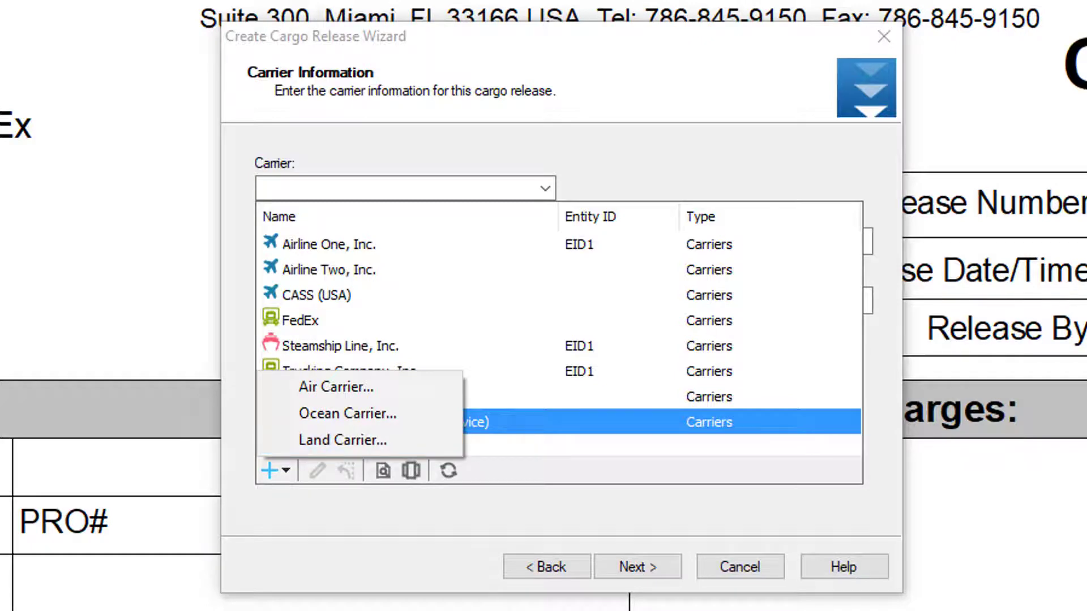
left_click(508, 371)
left_click(509, 372)
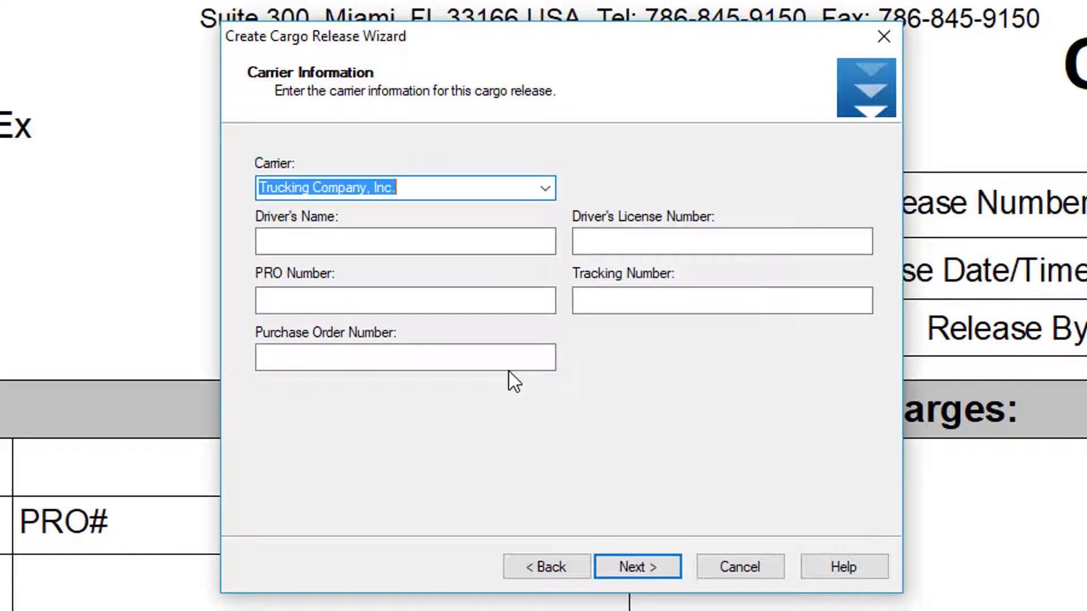
Step: Enter the driver's name, license DL#, PRO#, tracking T# and PO#, then continue to cargo selection
key("Tab")
type("John Doe")
left_click(621, 240)
type("DL#")
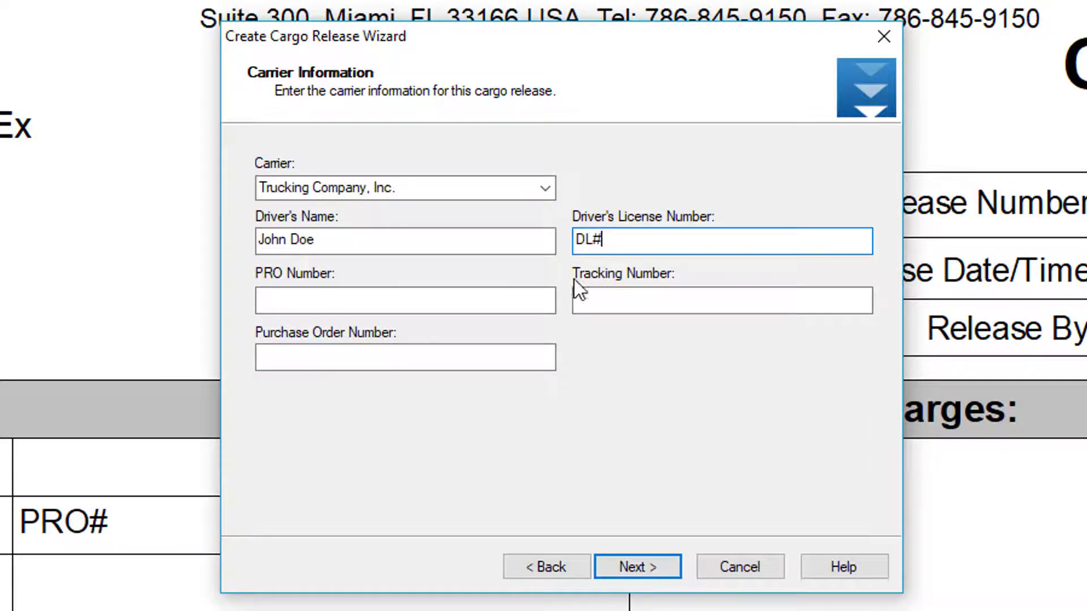
left_click(508, 303)
type("PRO#")
left_click(684, 300)
type("T#")
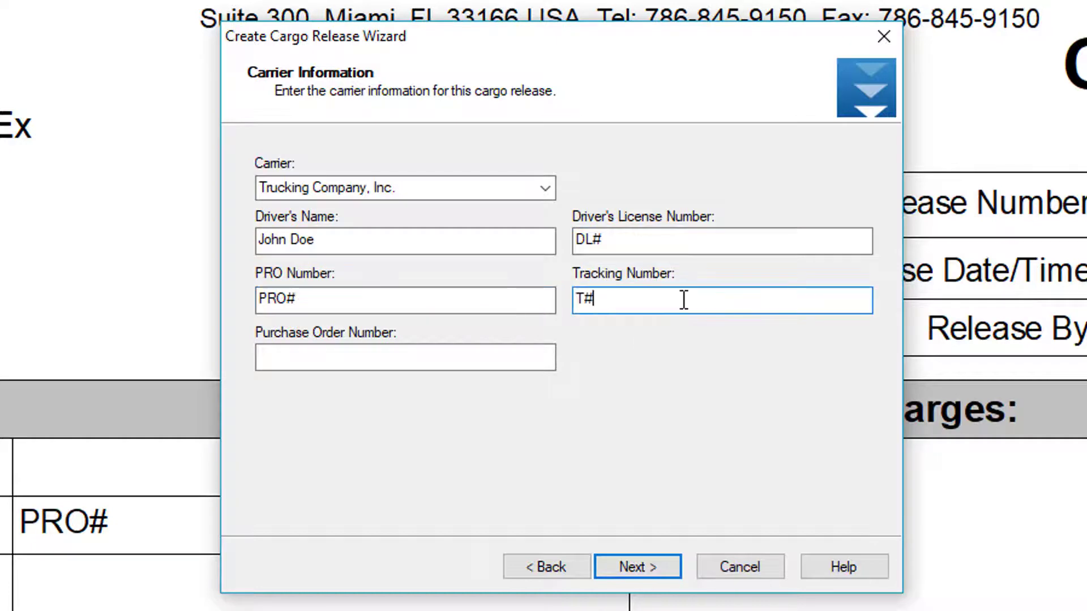
left_click(470, 351)
type("PO#")
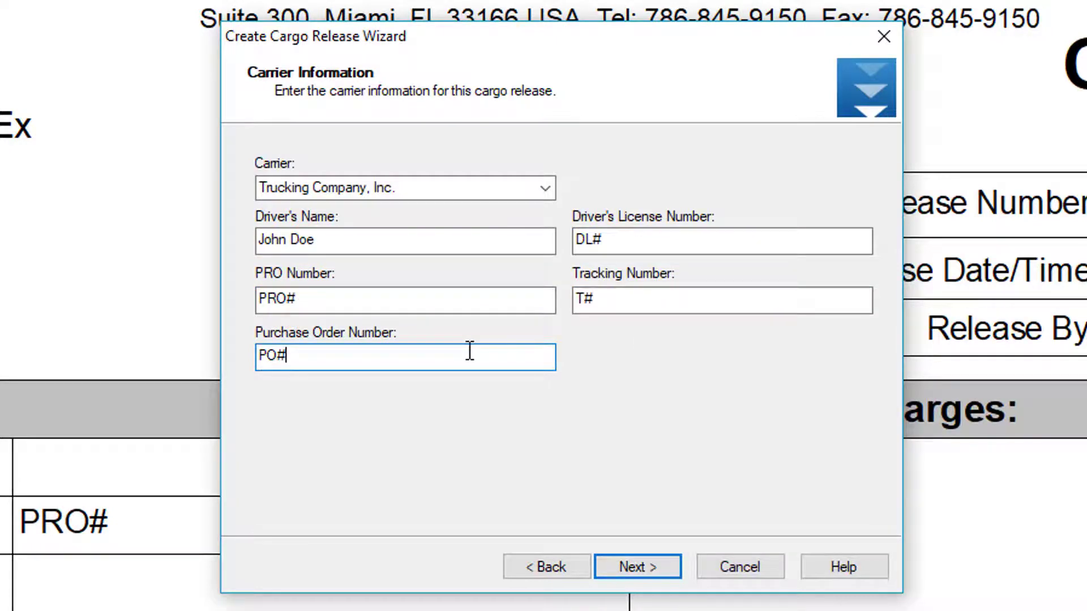
left_click(677, 575)
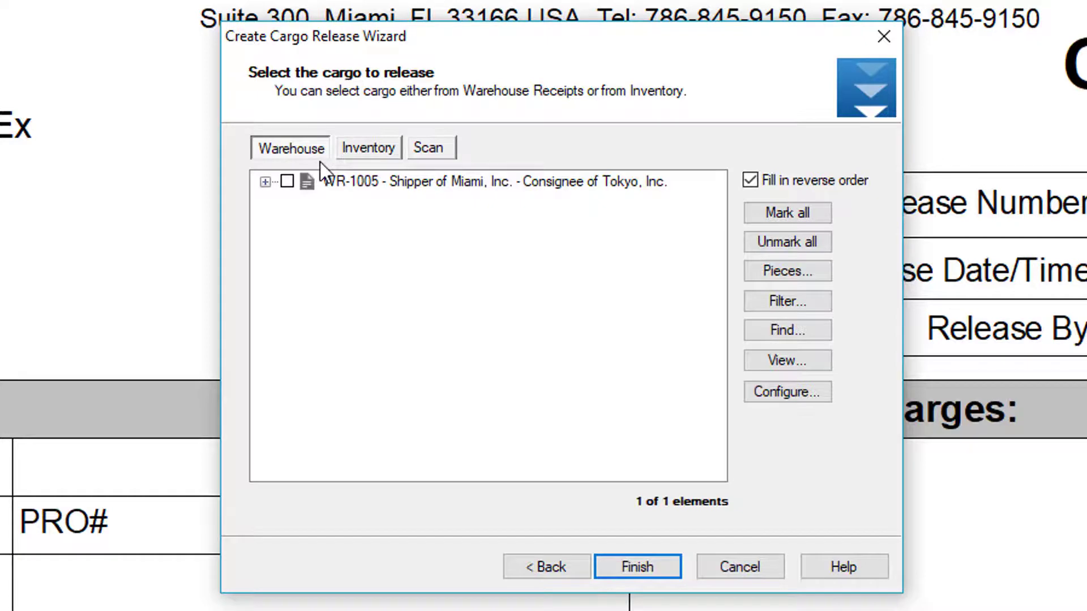
Step: On the Warehouse tab, expand WR-1005 and select its TELEVISIONS line
left_click(391, 150)
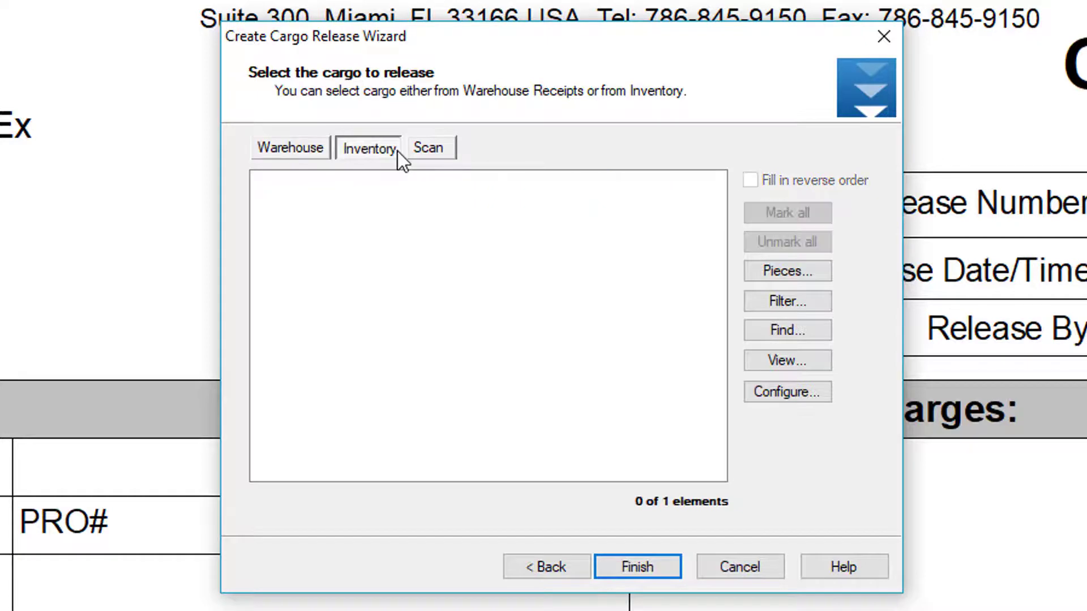
left_click(447, 151)
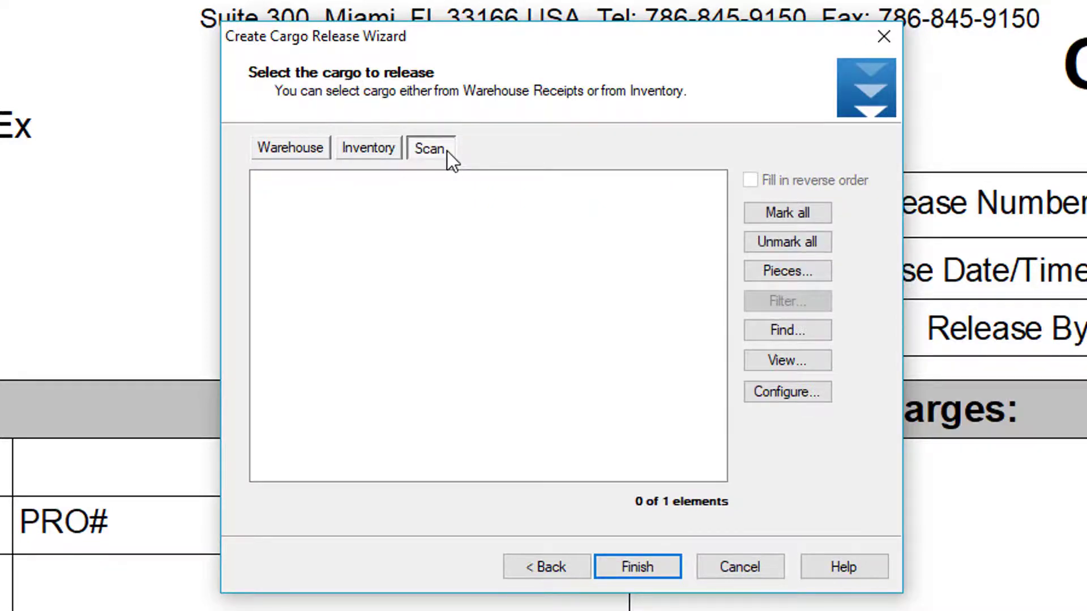
left_click(315, 155)
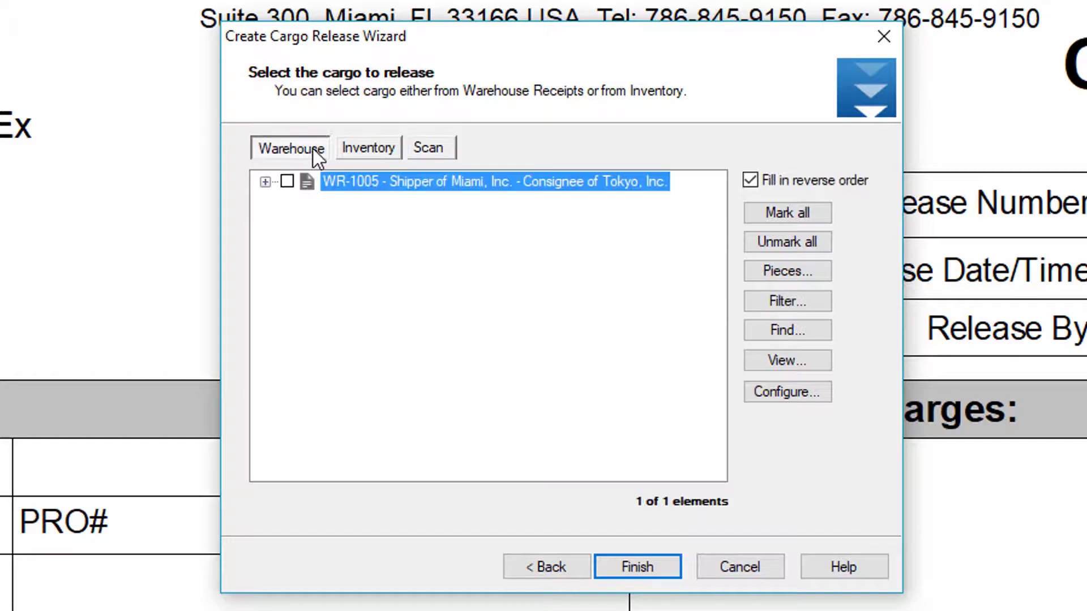
left_click(290, 182)
left_click(266, 183)
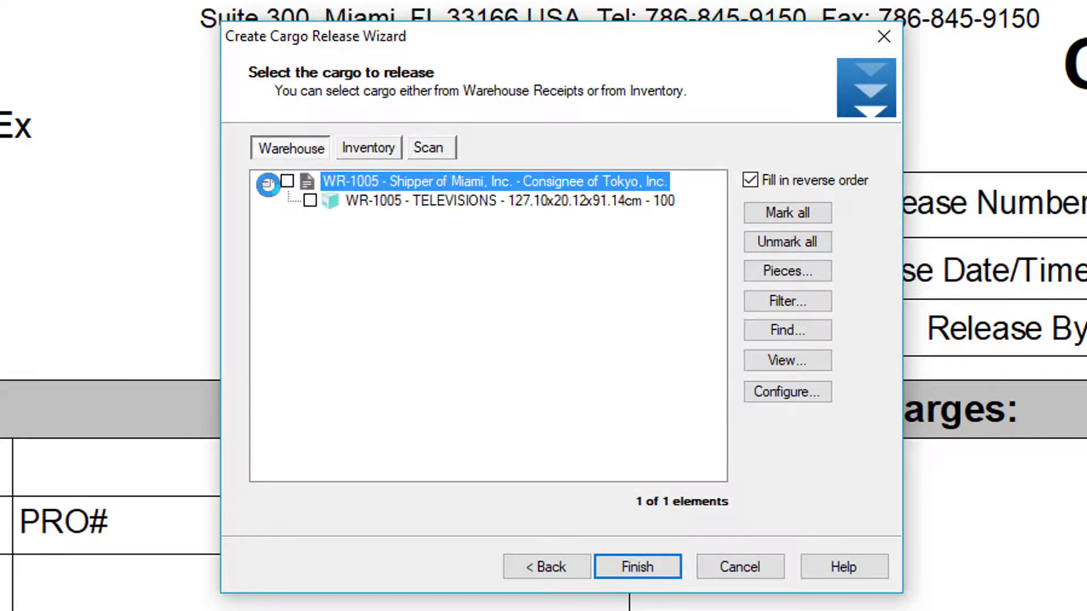
left_click(416, 200)
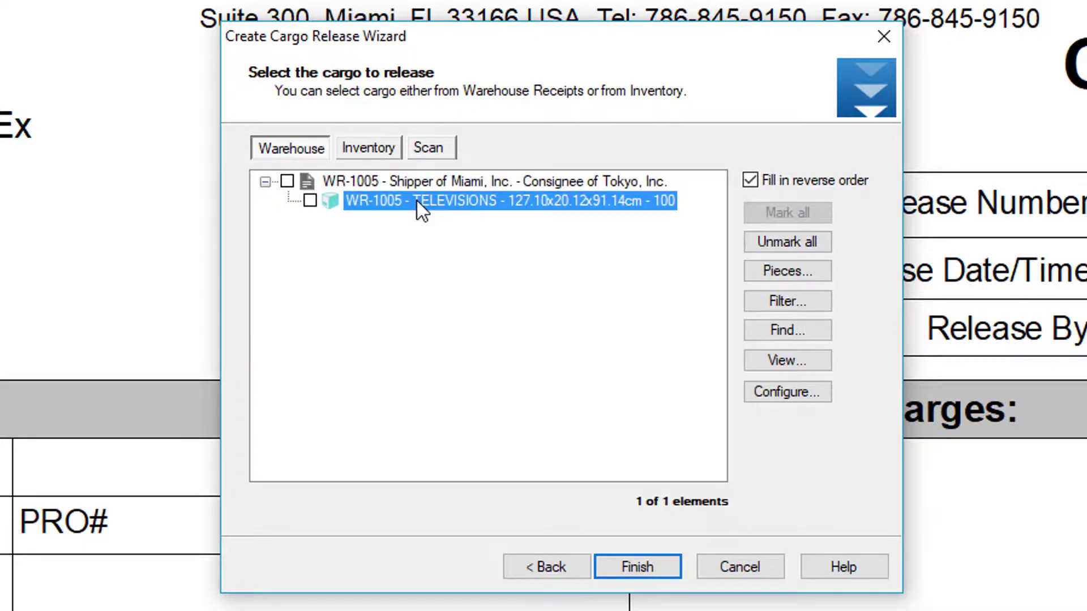
Step: Release 10 of the 100 television pieces, finish CR-1004, and zoom to fit the page
left_click(819, 274)
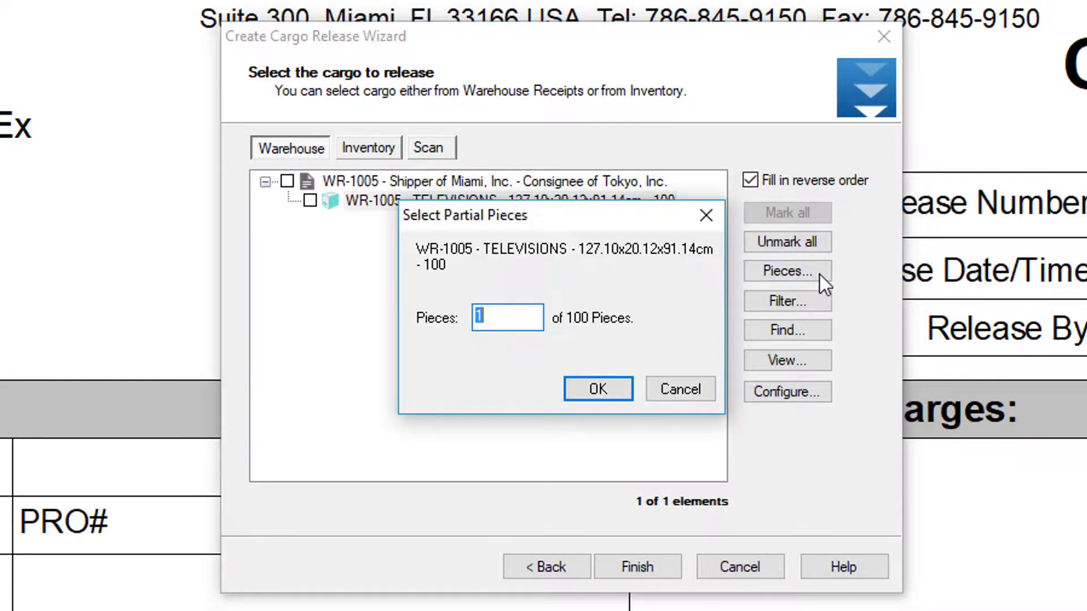
type("10")
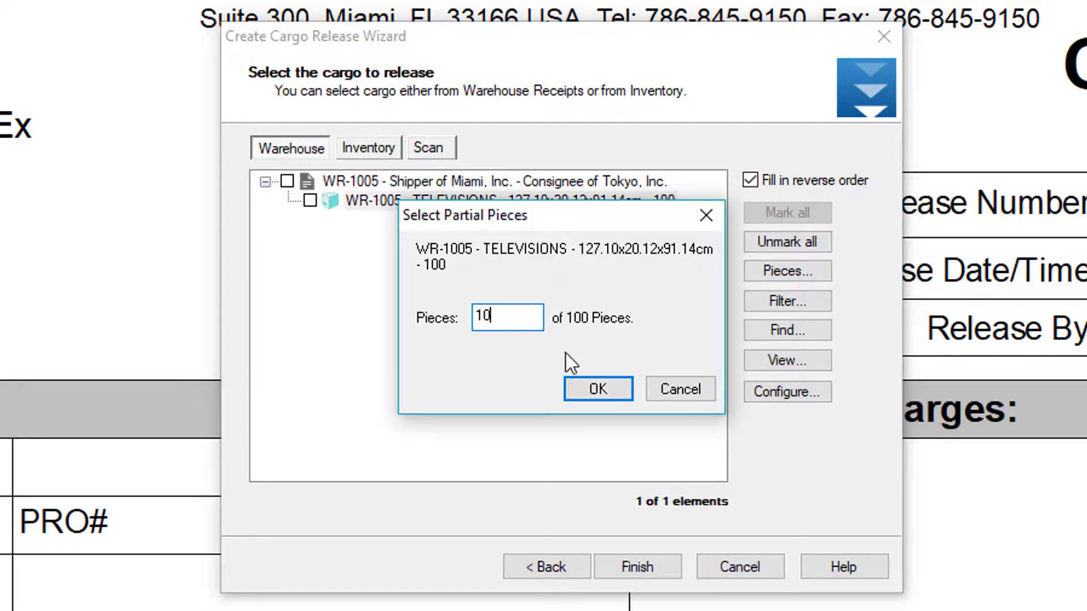
left_click(592, 379)
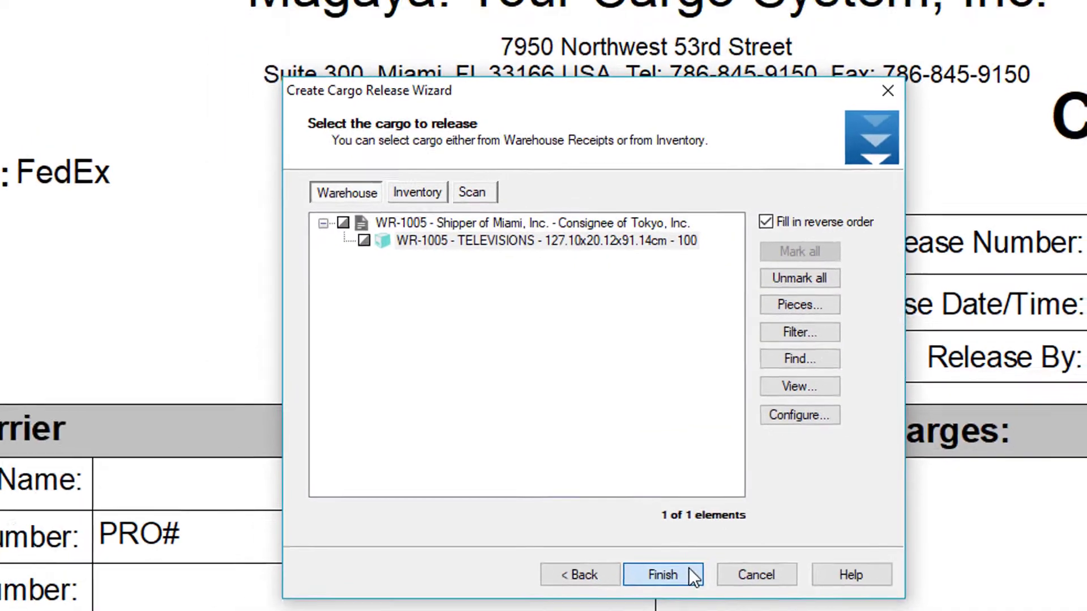
left_click(668, 568)
left_click(452, 98)
left_click(473, 137)
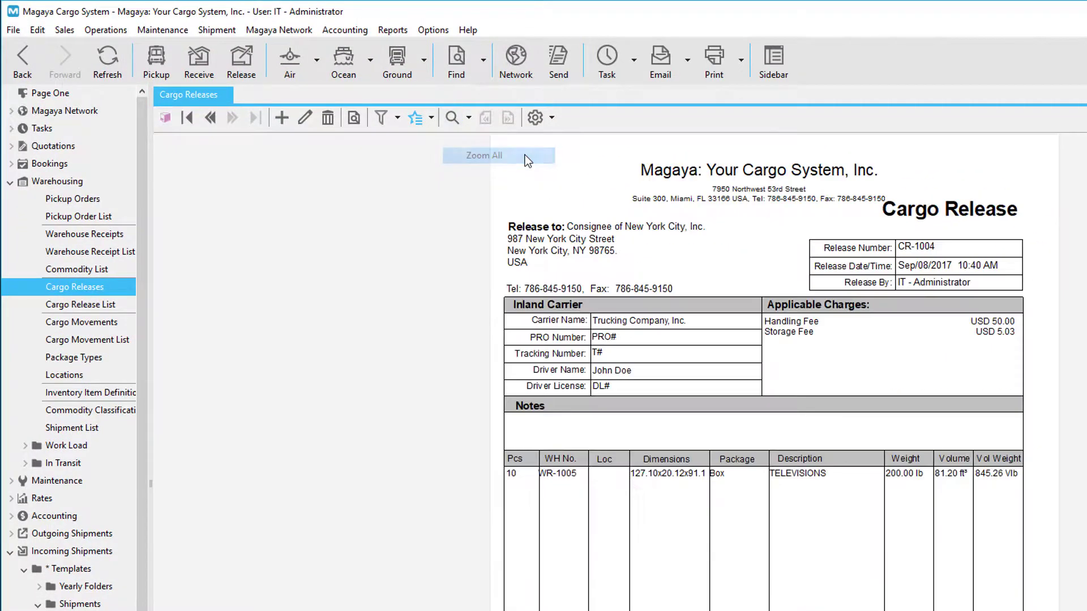